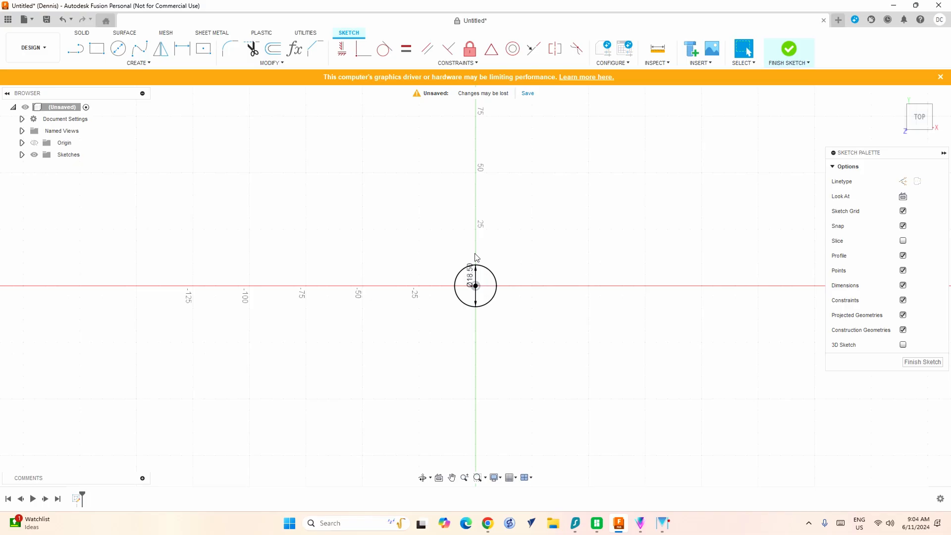
Extrude the circle profile 80 mm upward as a new body
key("e")
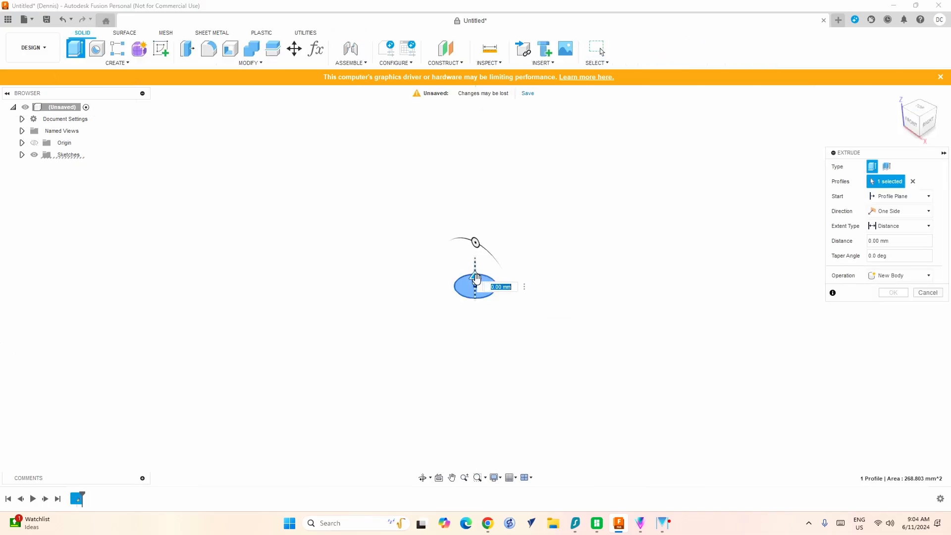
type("35")
key("Return")
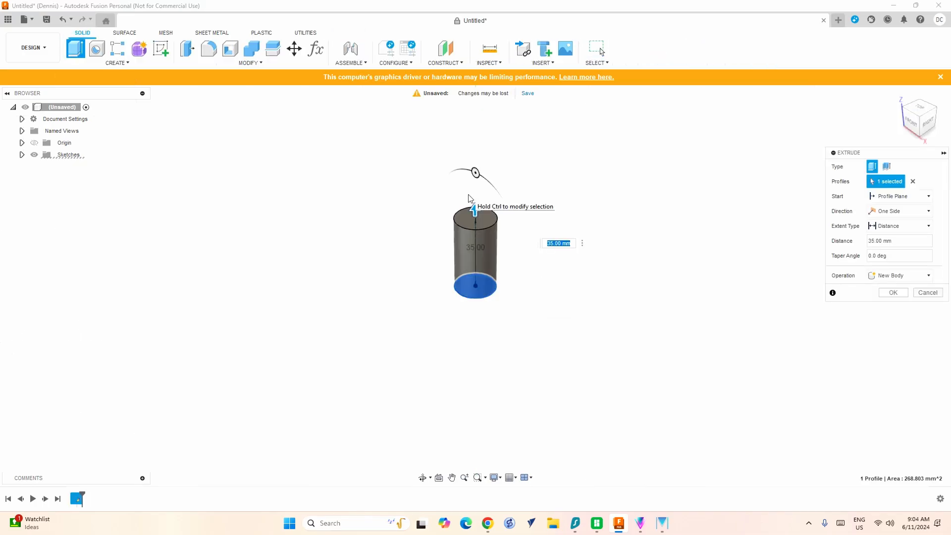
type("80")
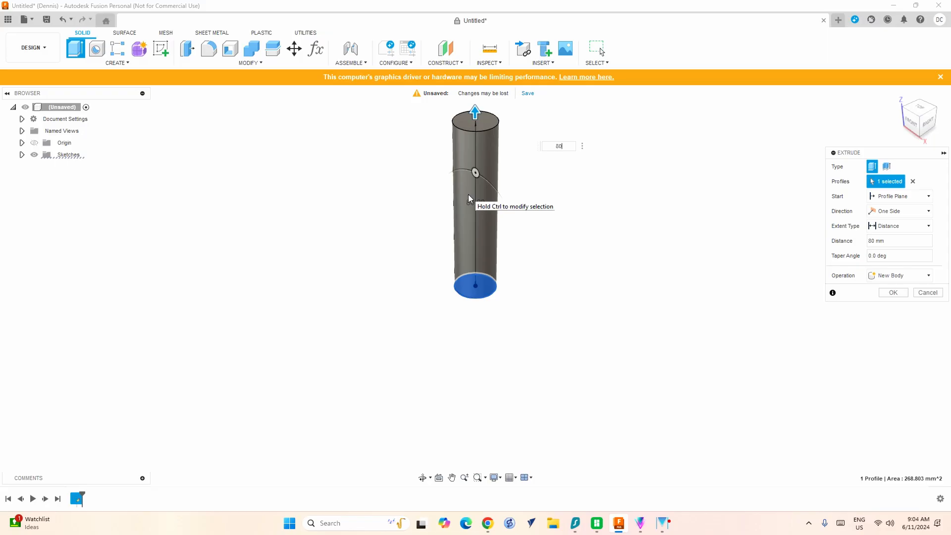
key("Return")
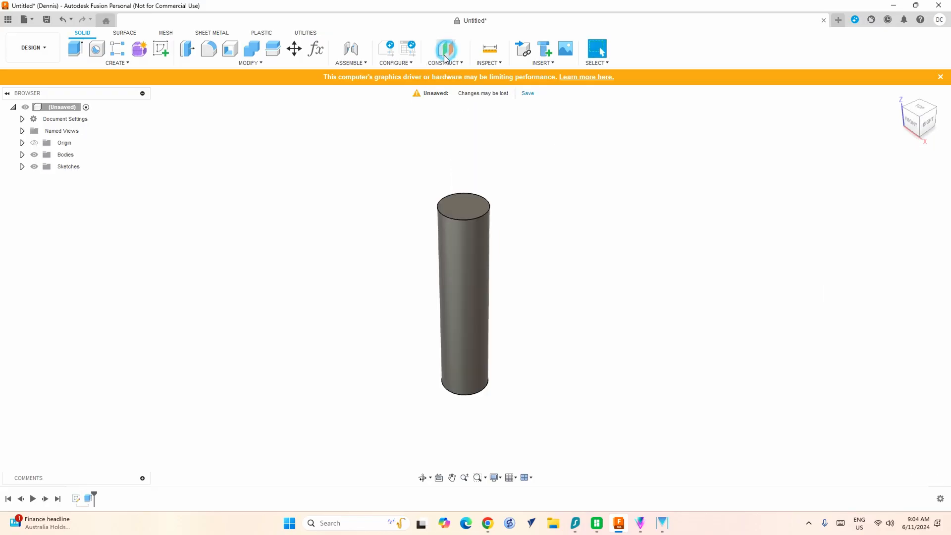
Create a construction plane offset -5 mm from the cylinder's top face
left_click(446, 49)
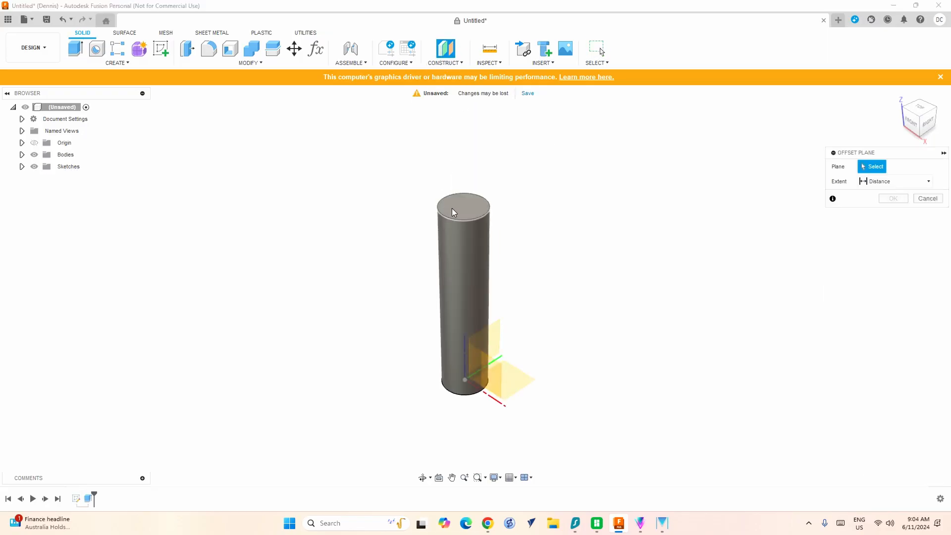
left_click(457, 212)
mouse_move(463, 199)
left_mouse_down()
mouse_move(463, 222)
mouse_move(463, 209)
left_mouse_up()
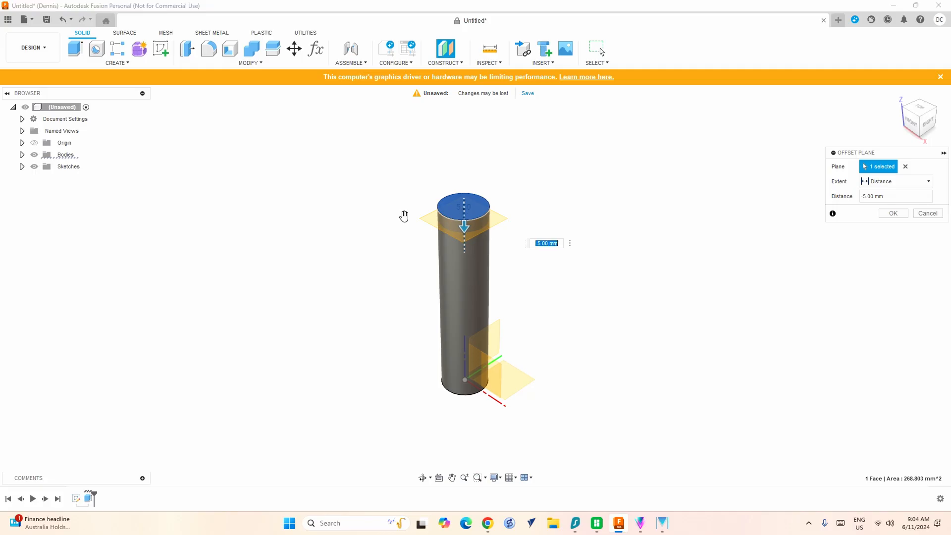
key("Return")
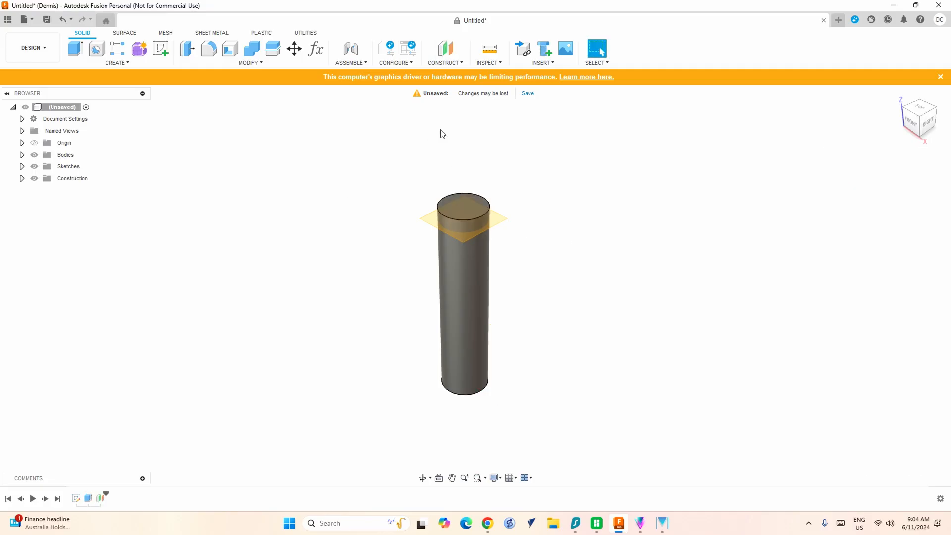
Start a sketch on the offset plane and project the cylinder's circular edge into it
left_click(160, 51)
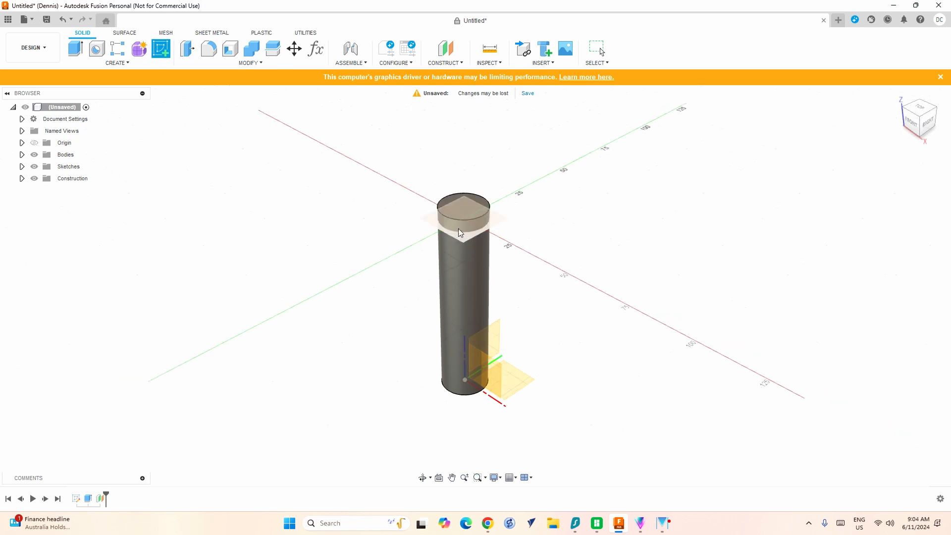
left_click(458, 229)
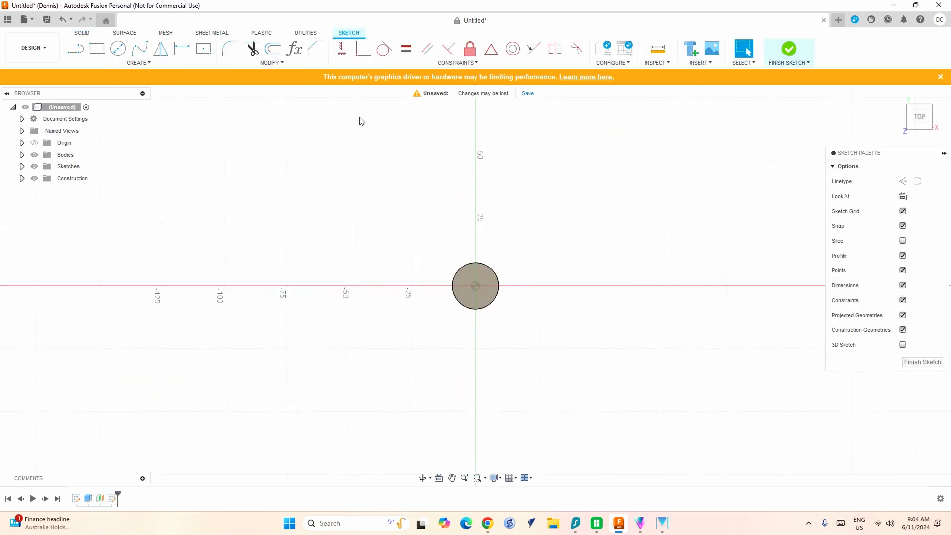
key("p")
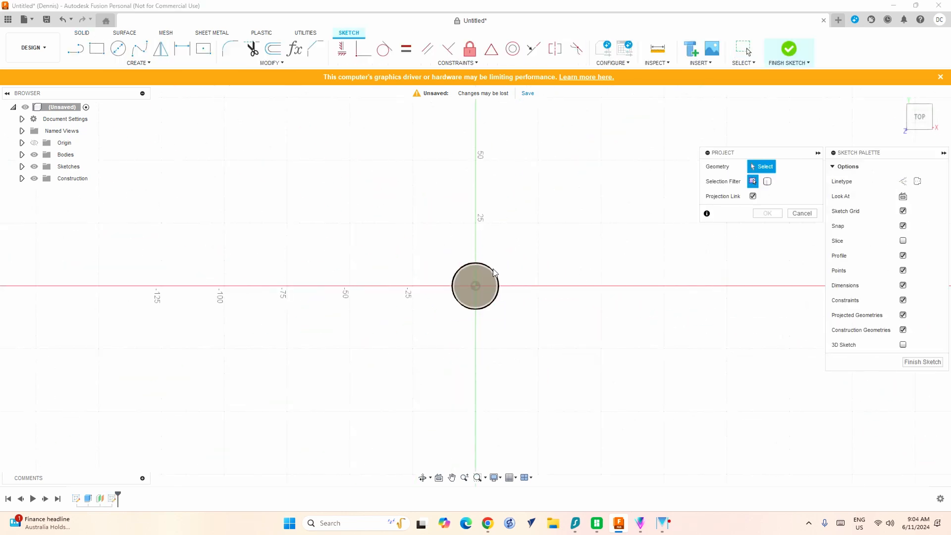
left_click(493, 272)
left_click(767, 213)
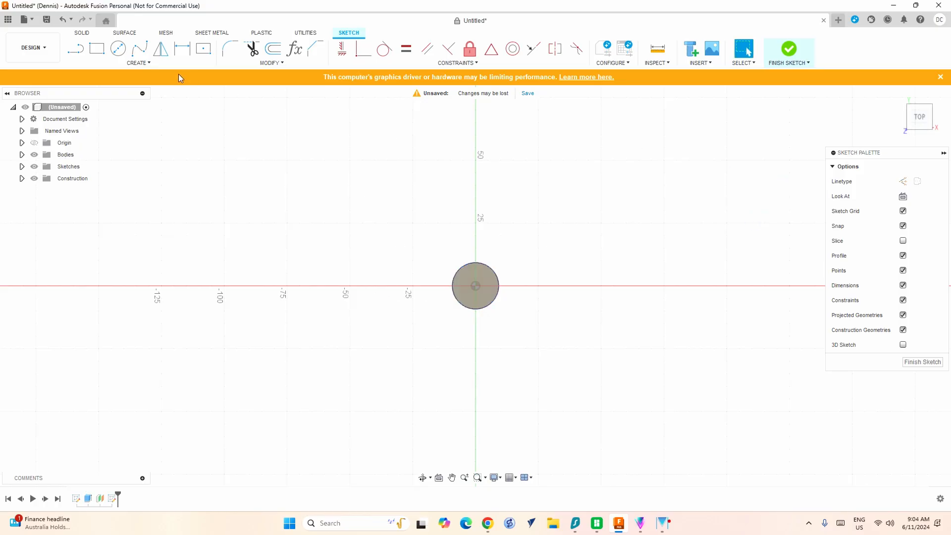
Create a second construction plane offset -5 mm from the projected circle profile
left_click(82, 35)
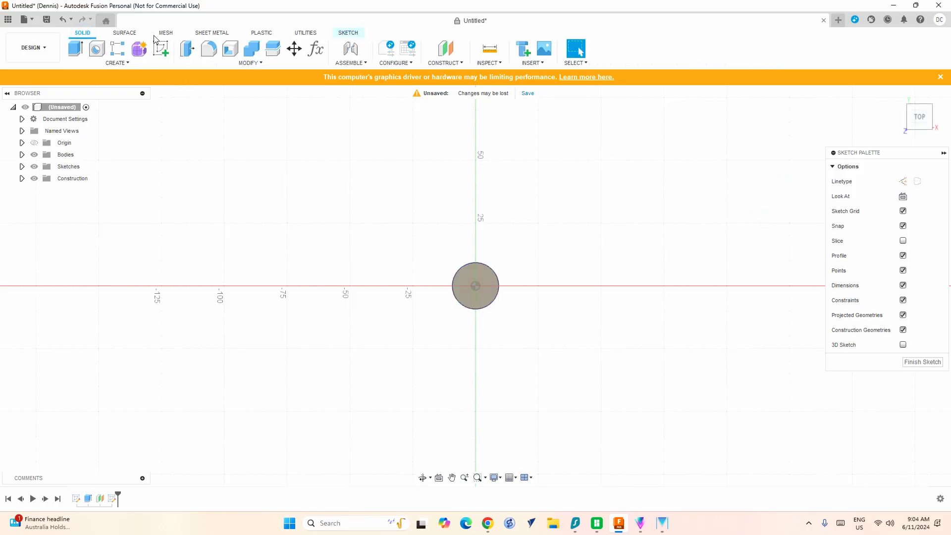
left_click(443, 49)
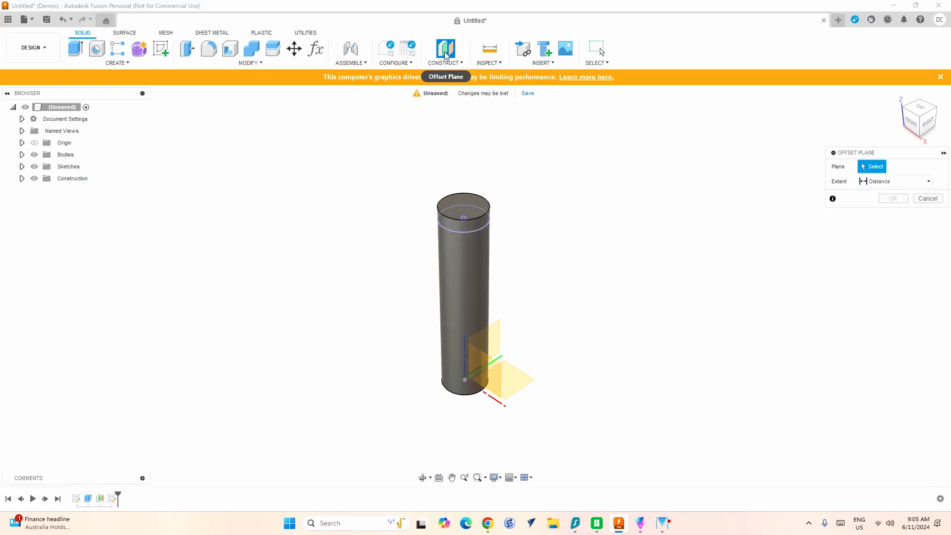
left_click(463, 210)
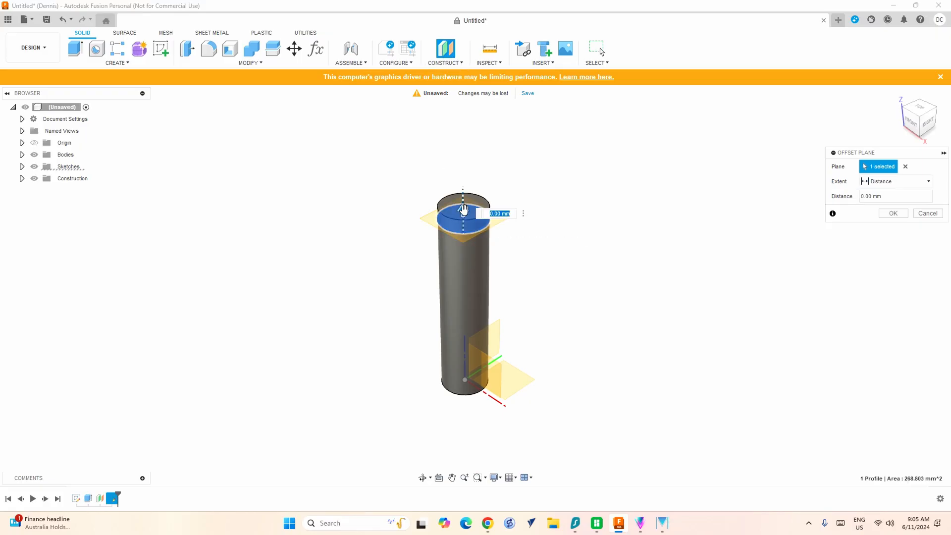
left_click_drag(464, 210, 466, 238)
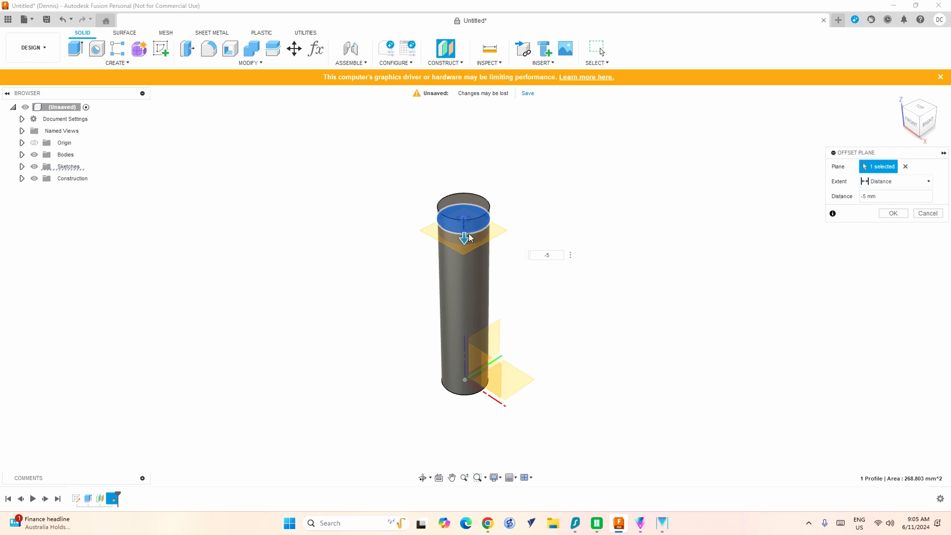
key("Return")
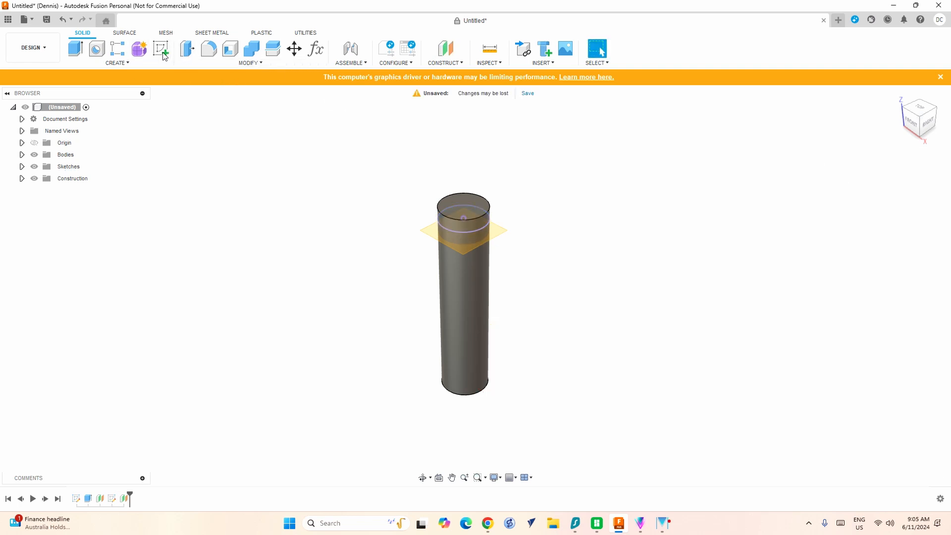
Sketch a 21.34 mm diameter circle centred on the origin on the second offset plane
left_click(162, 50)
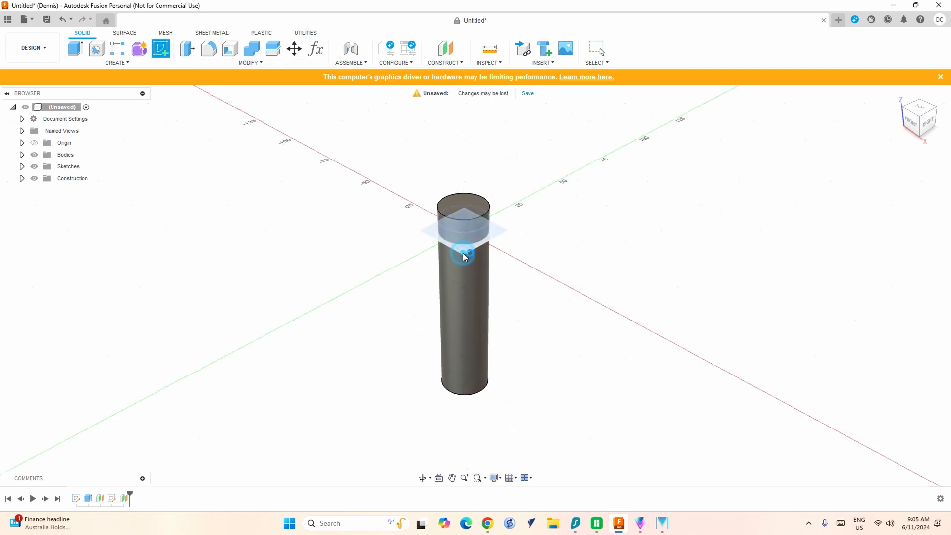
left_click(463, 252)
left_click(118, 48)
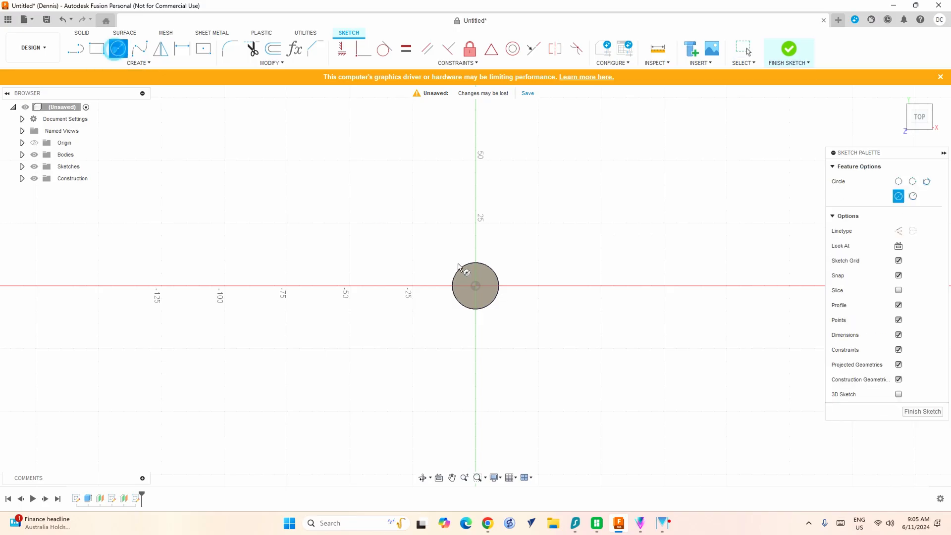
left_click(475, 287)
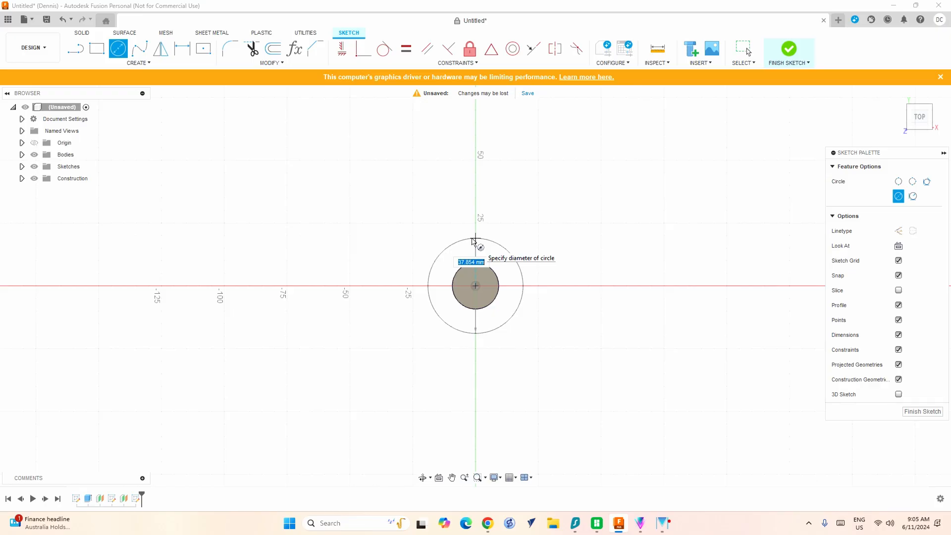
type("21.34")
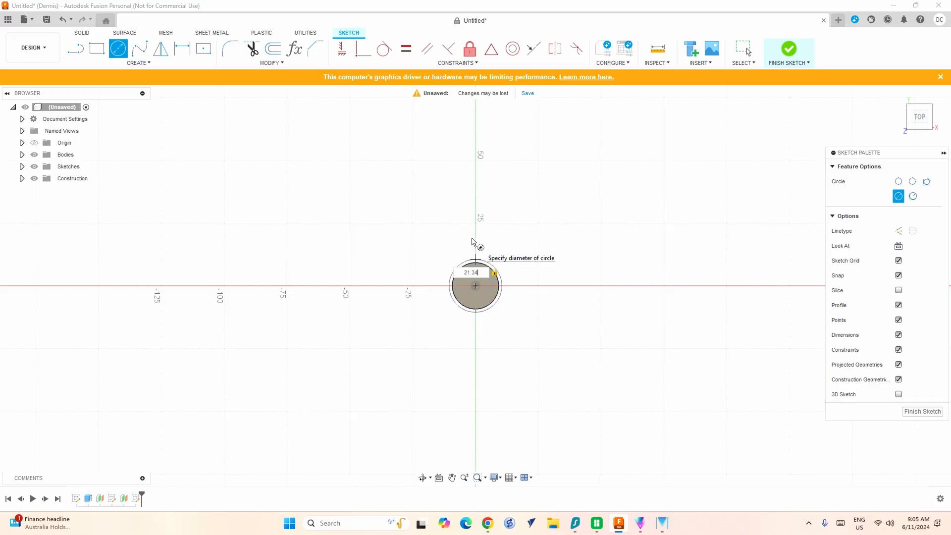
key("Return")
key("Escape")
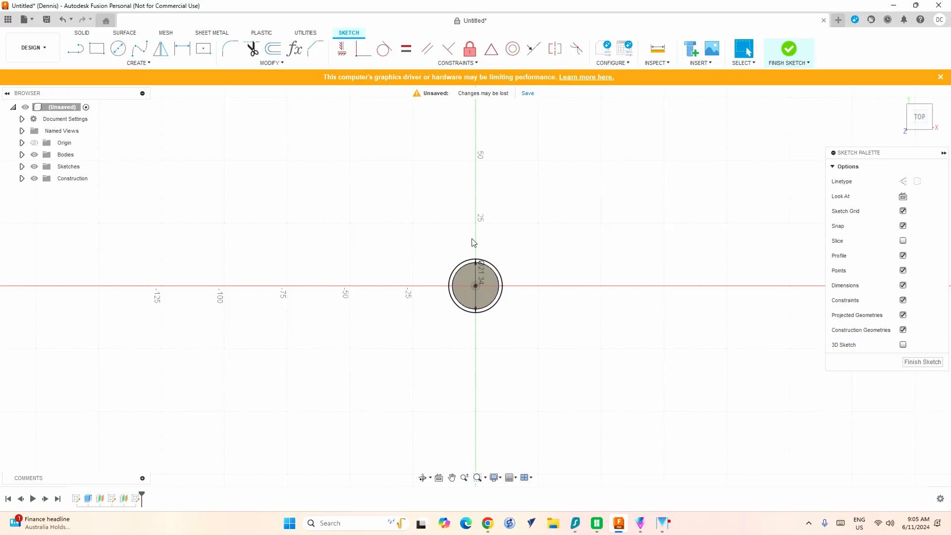
Loft from the projected circle to the 21.34 mm circle, using the Join operation to add a tapered ridge to the cylinder
scroll(381, 314, "up", 2)
scroll(382, 340, "down", 3)
scroll(389, 337, "up", 1)
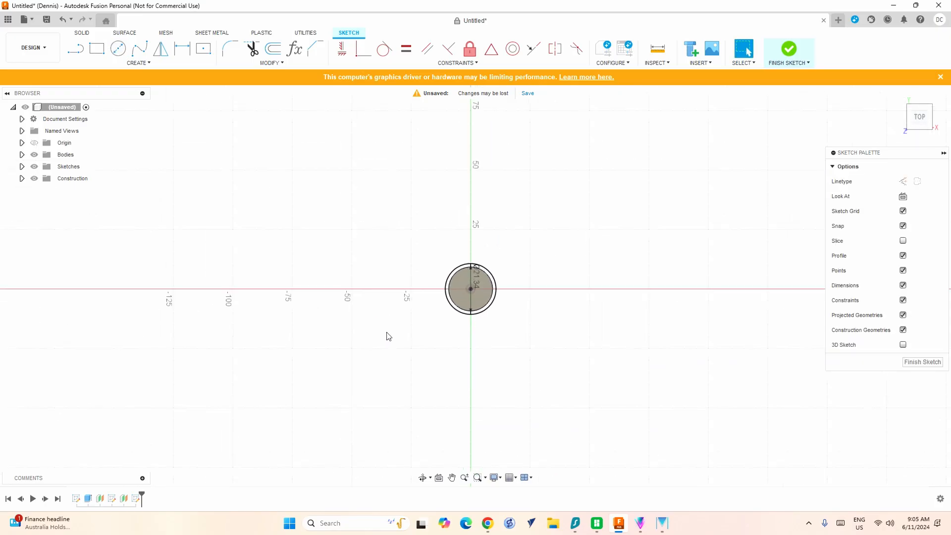
middle_click_drag(381, 305, 380, 243, "shift")
scroll(437, 222, "up", 3)
scroll(480, 220, "up", 3)
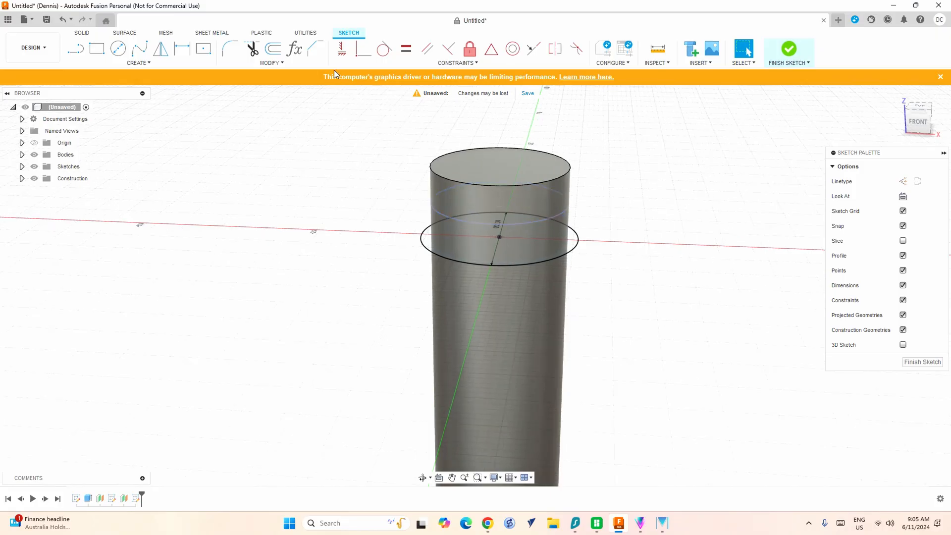
left_click(190, 65)
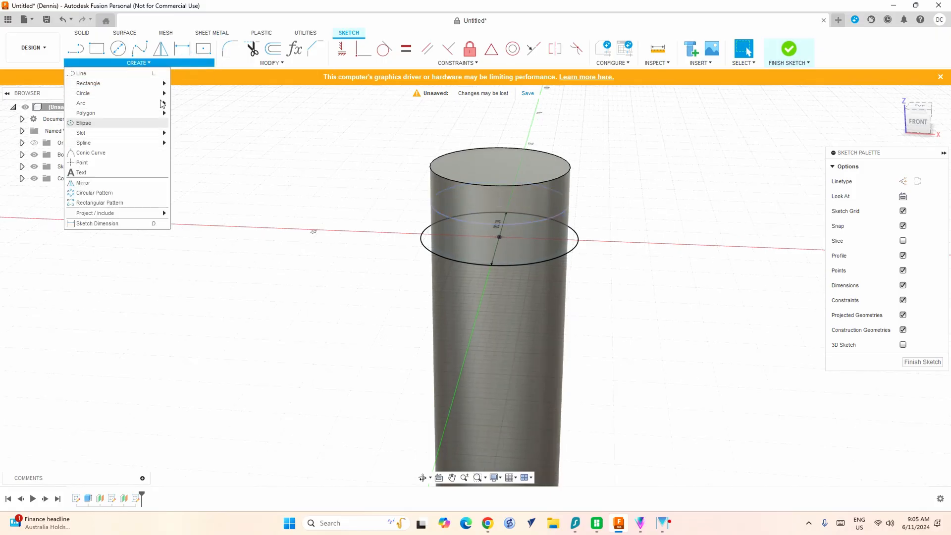
left_click(82, 33)
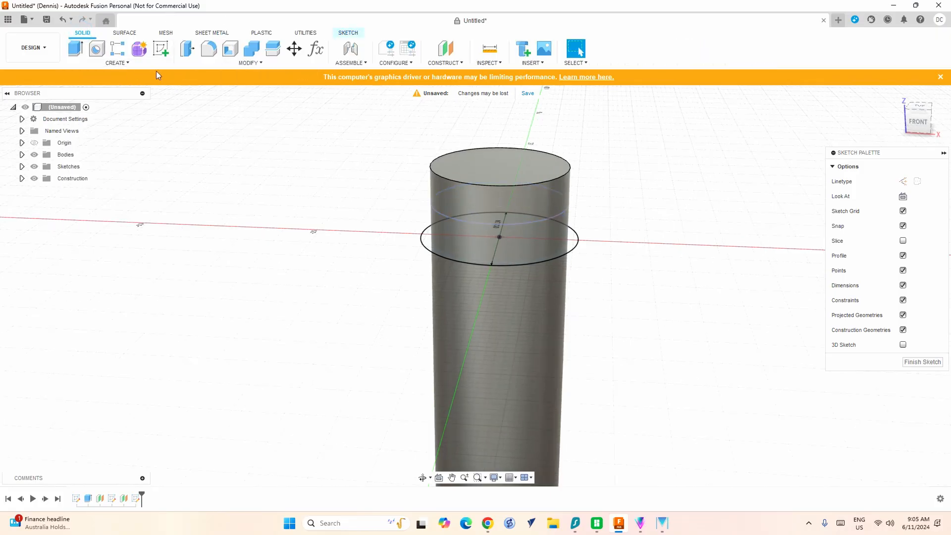
left_click(154, 63)
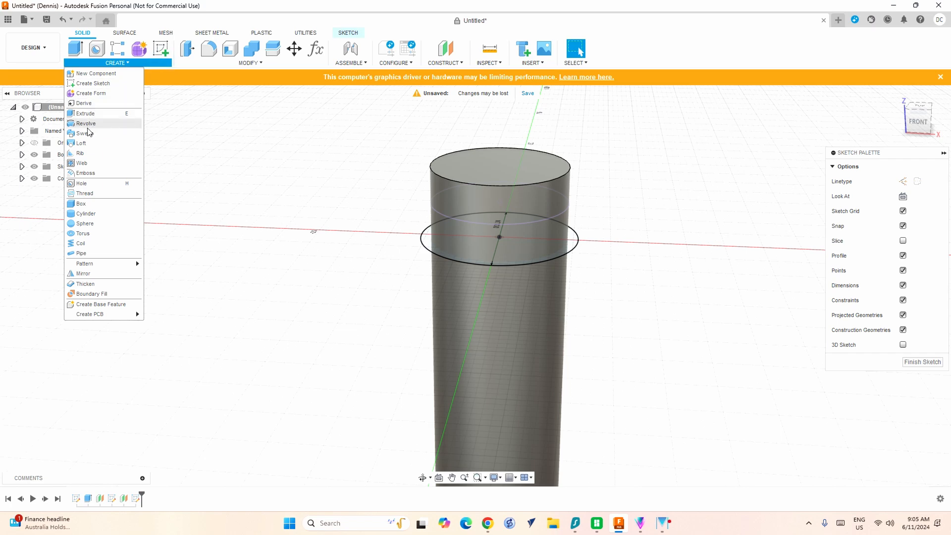
left_click(82, 144)
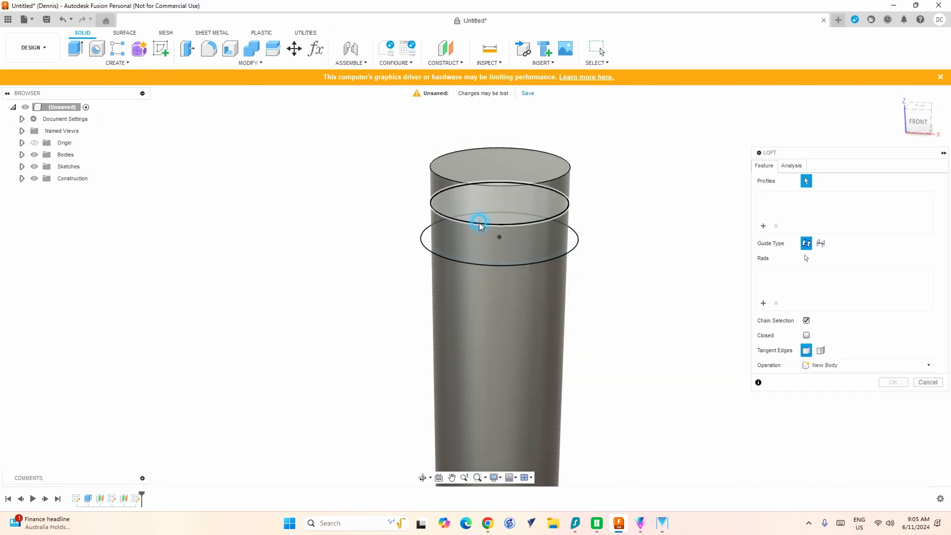
left_click(479, 224)
left_click(446, 259)
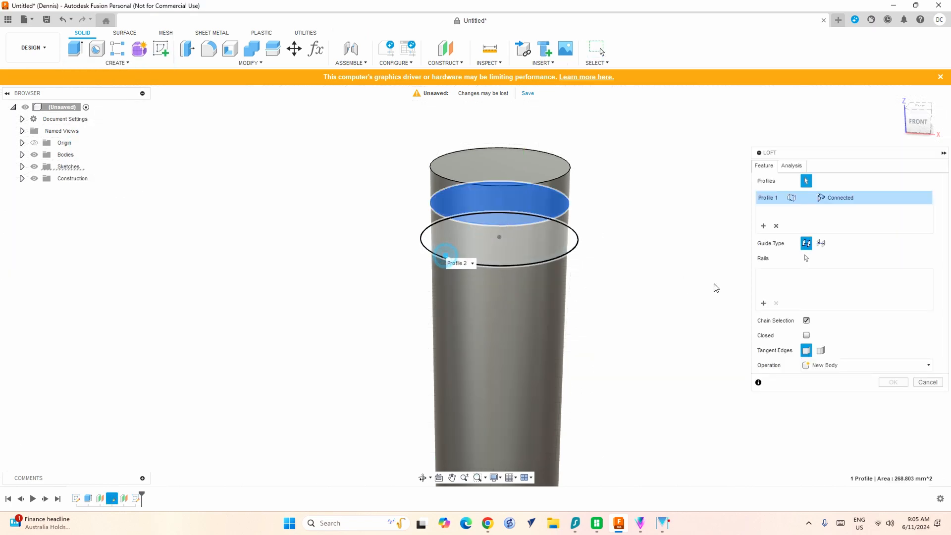
left_click(819, 366)
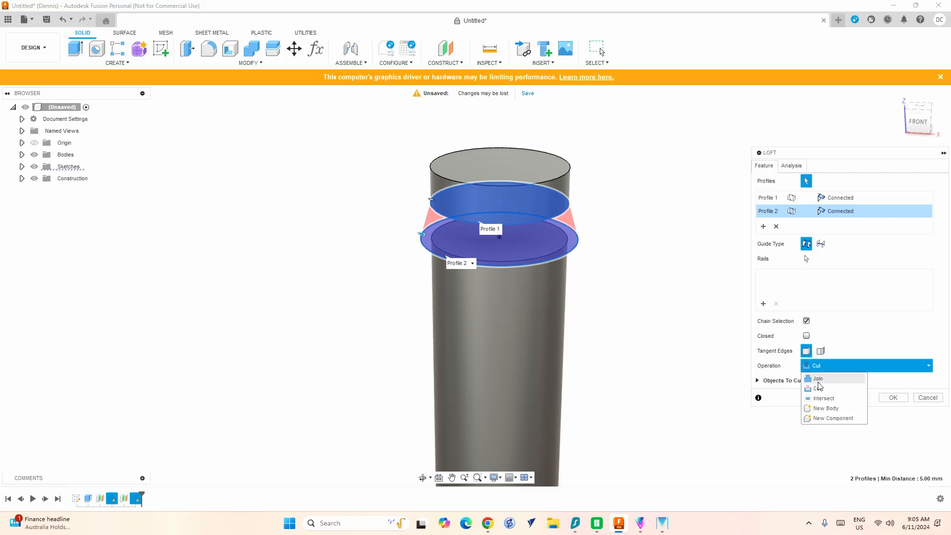
left_click(815, 378)
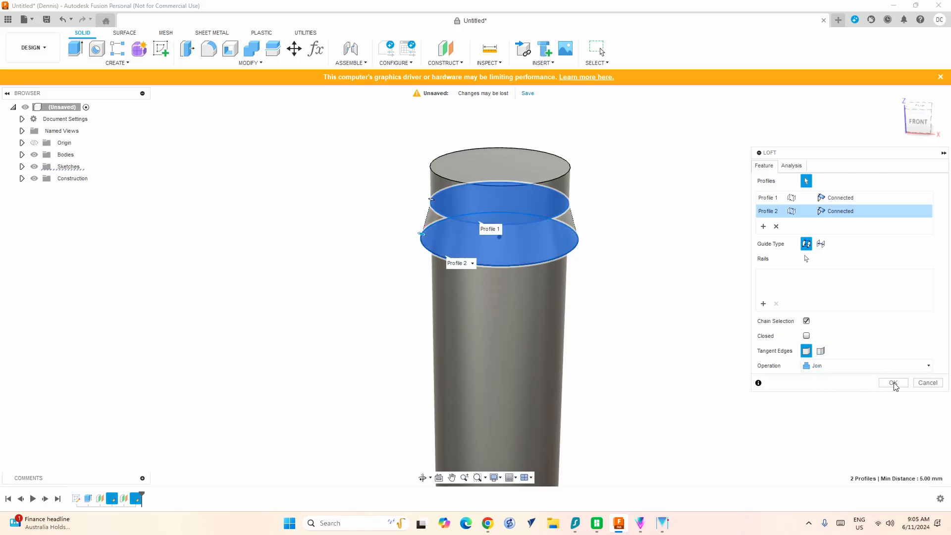
left_click(894, 383)
Create a construction plane offset inward from the cylinder's bottom face
scroll(529, 318, "down", 5)
middle_click_drag(452, 195, 411, 119)
middle_click_drag(423, 142, 429, 205)
left_click(446, 48)
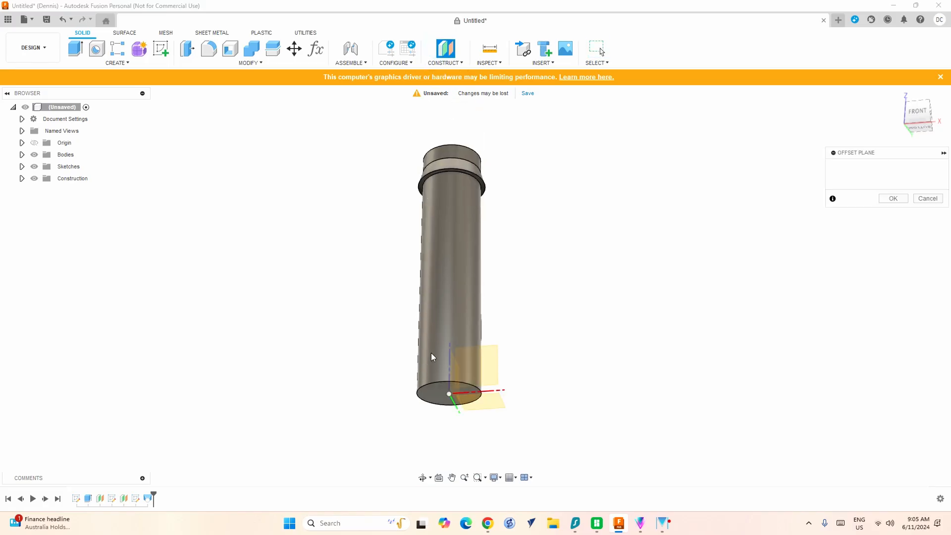
left_click(448, 391)
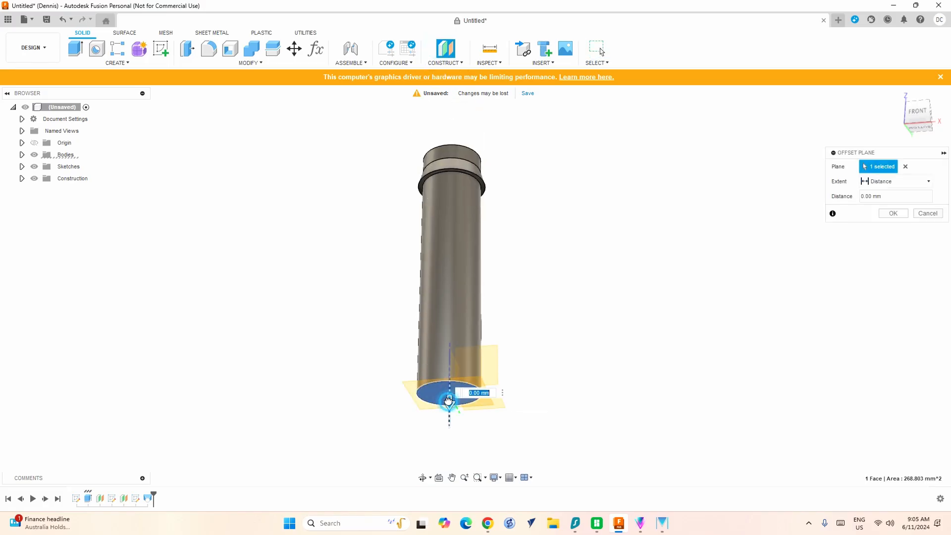
left_click_drag(449, 400, 448, 375)
key("Return")
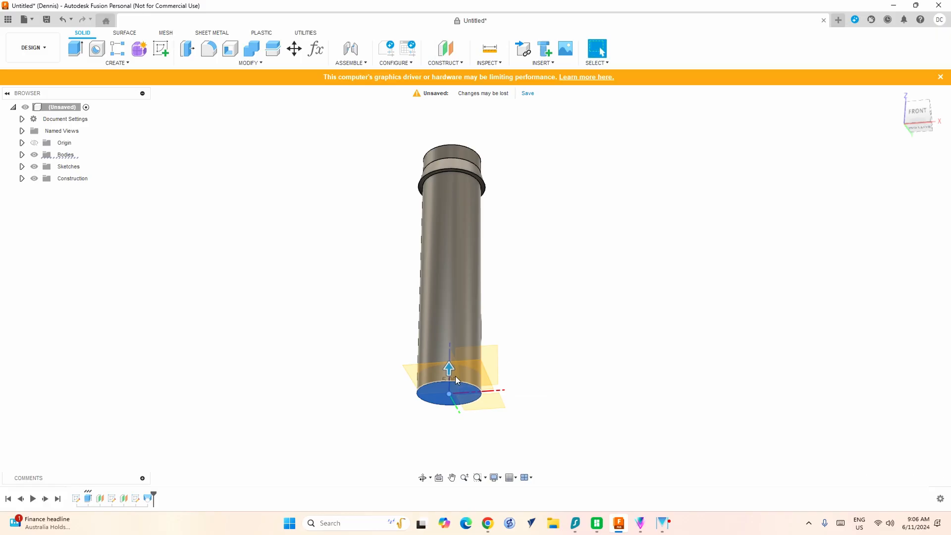
Start a sketch on the offset plane near the cylinder's bottom and project the bottom face's circular outline onto it
left_click(160, 48)
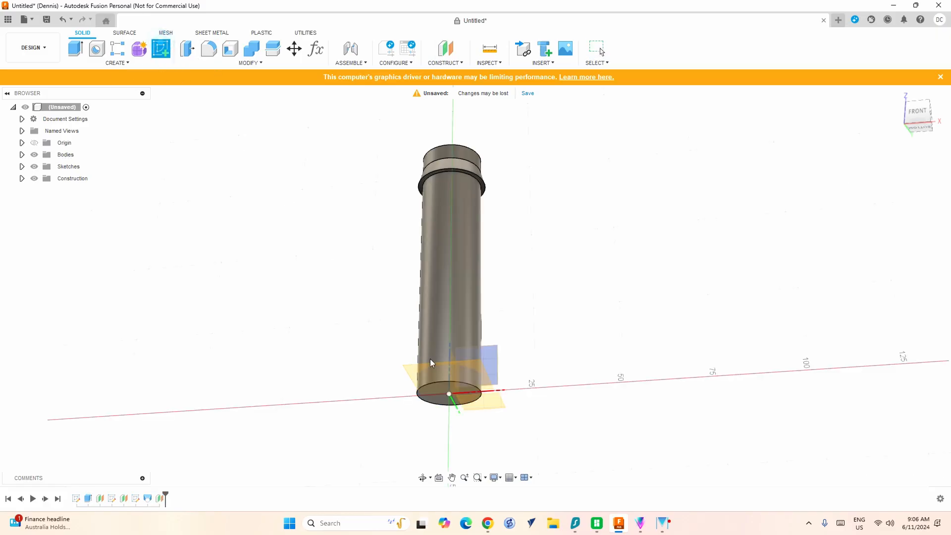
left_click(473, 371)
key("p")
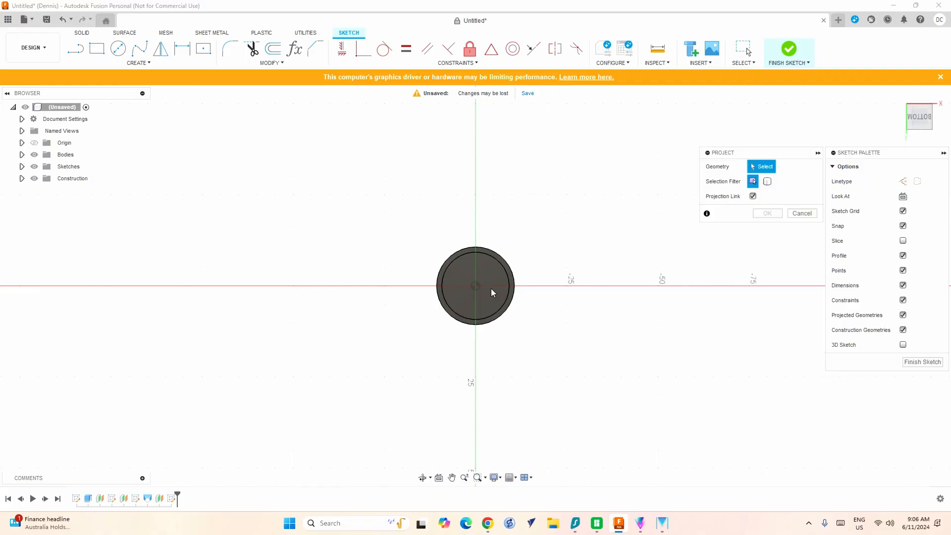
left_click(489, 268)
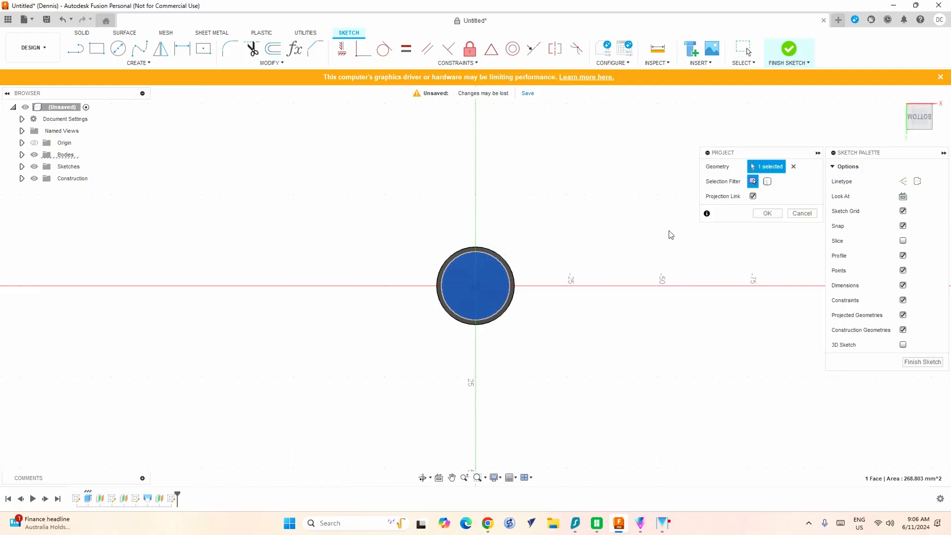
left_click(770, 217)
Create a construction plane offset -5 mm from the projected circle profile near the cylinder's bottom
middle_click_drag(491, 296, 495, 351, "shift")
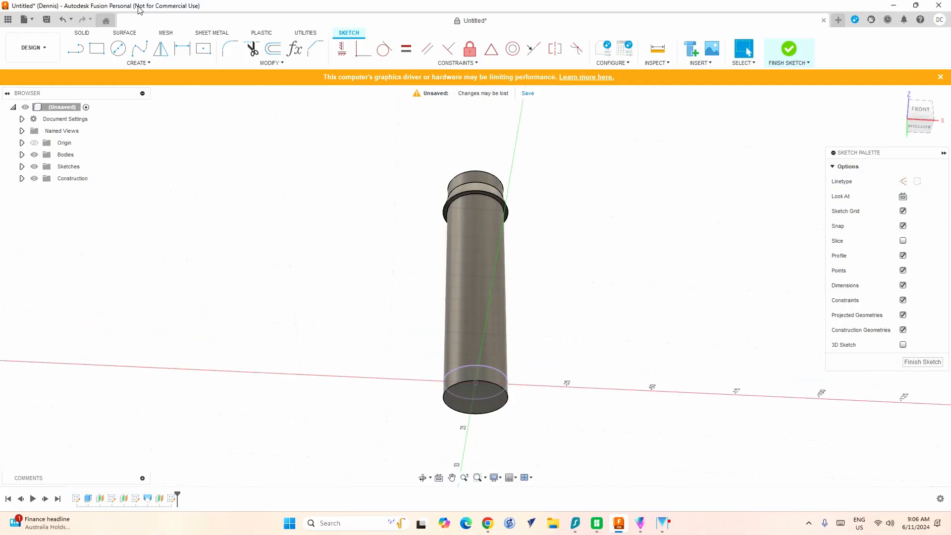
left_click(83, 33)
left_click(446, 48)
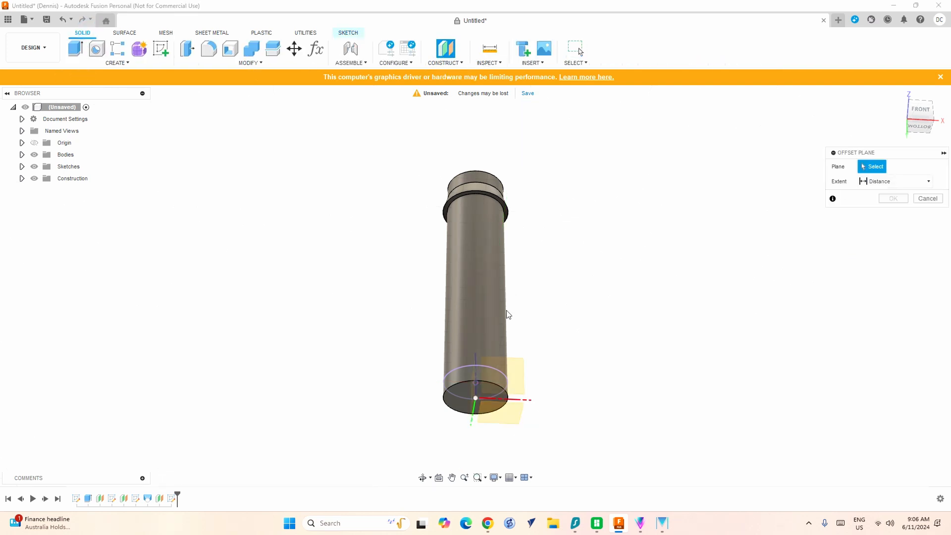
left_click(474, 391)
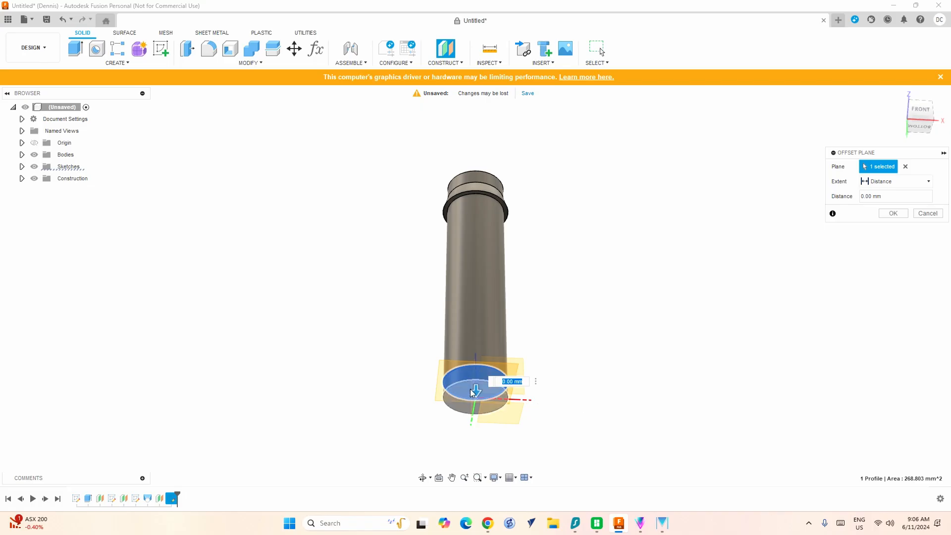
left_click_drag(473, 392, 475, 349)
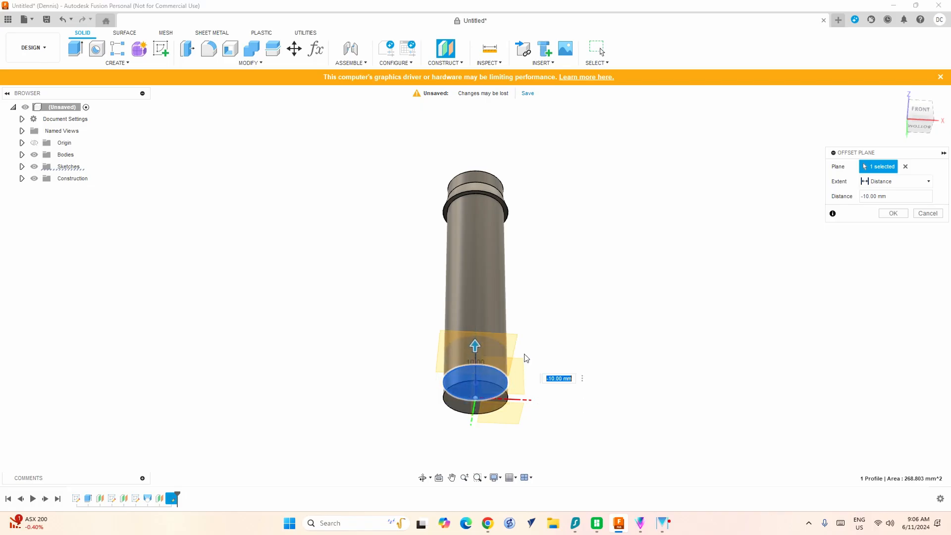
type("-5")
key("Return")
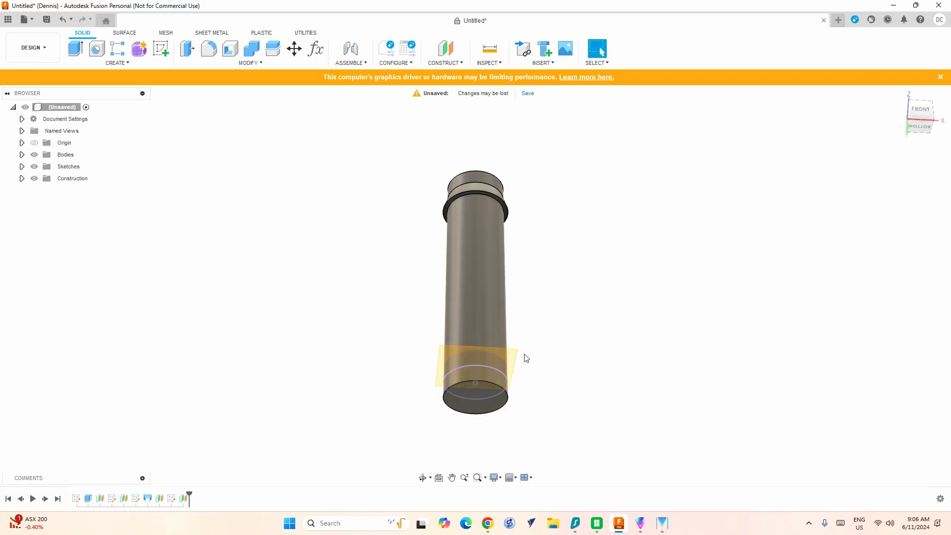
Start a sketch on the new offset plane and project the upper ridge's outer circular edge onto it
left_click(161, 48)
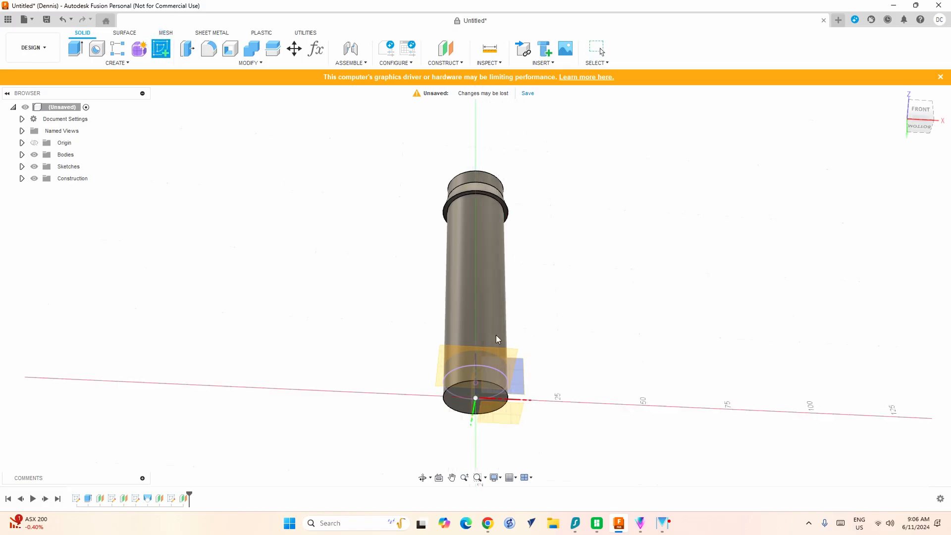
left_click(504, 357)
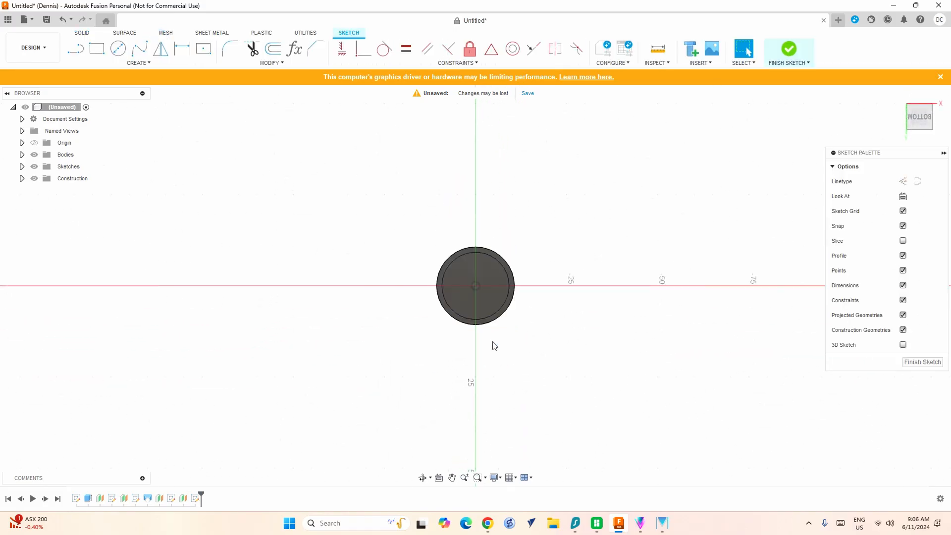
key("p")
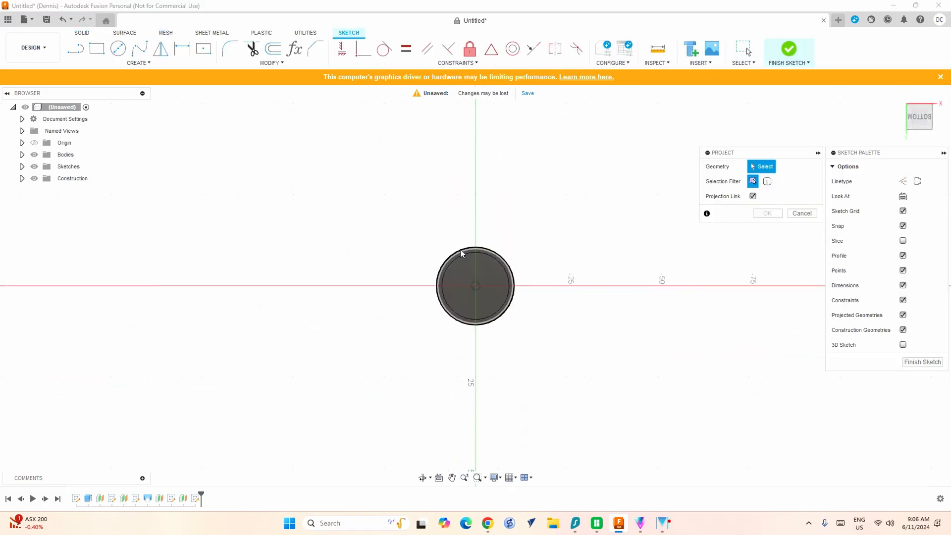
left_click(461, 251)
left_click(766, 214)
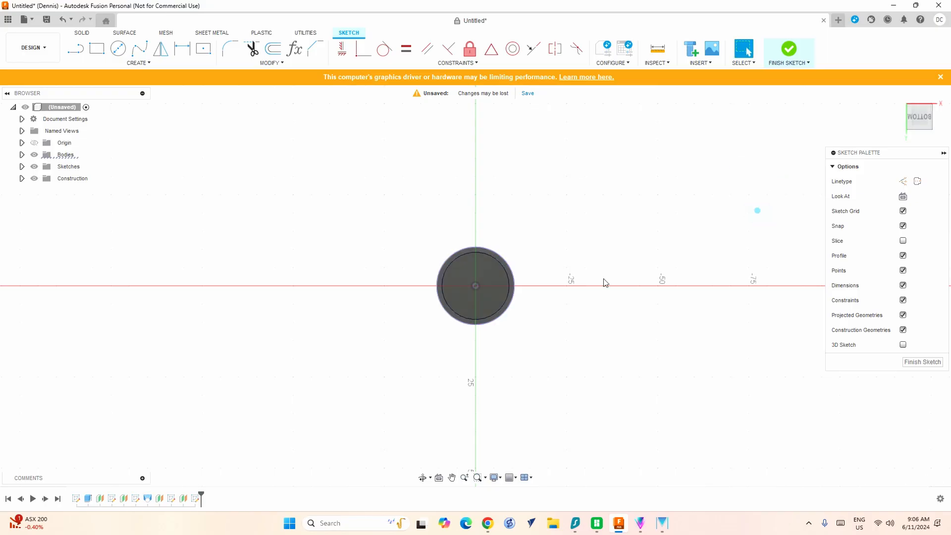
Loft between the two projected circles near the cylinder's bottom, using the Join operation to form a second tapered ridge
middle_click_drag(498, 274, 510, 317, "shift")
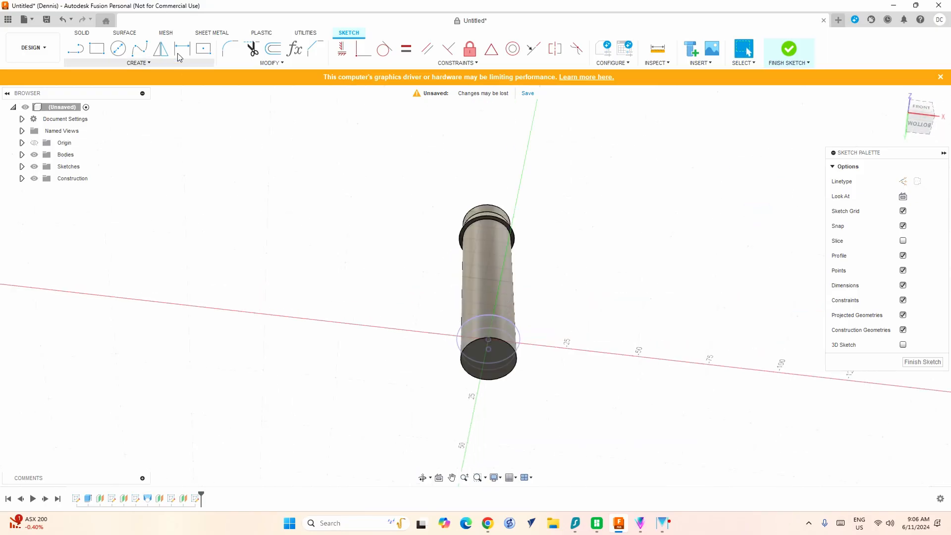
left_click(139, 63)
left_click(75, 33)
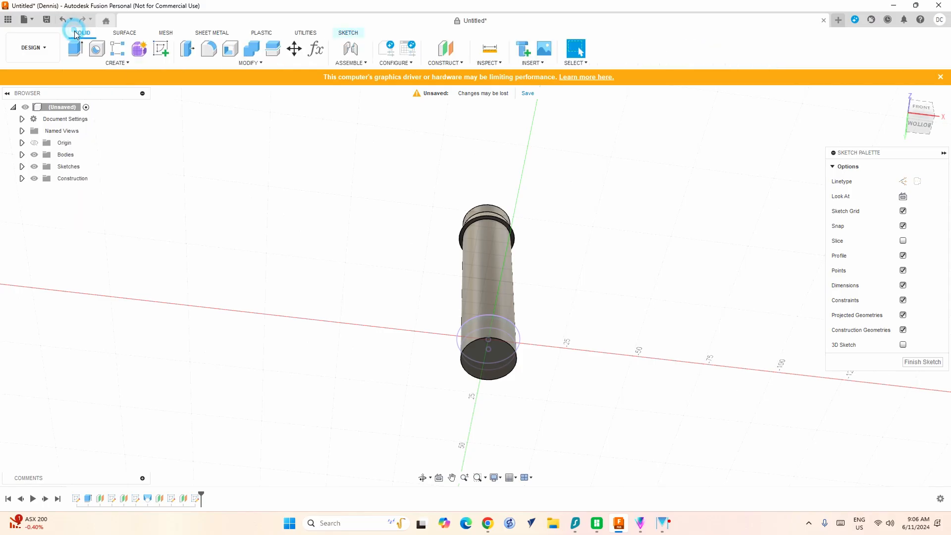
left_click(99, 64)
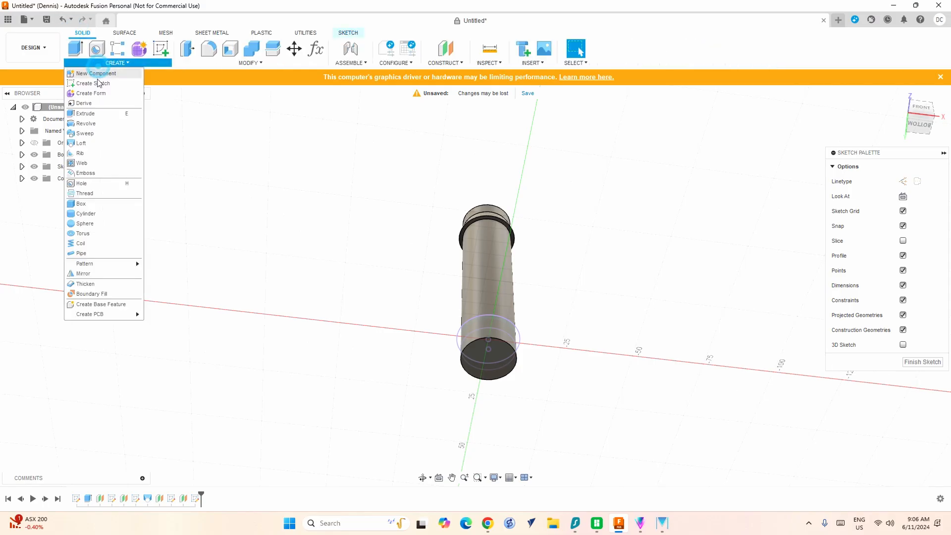
left_click(81, 144)
left_click(489, 327)
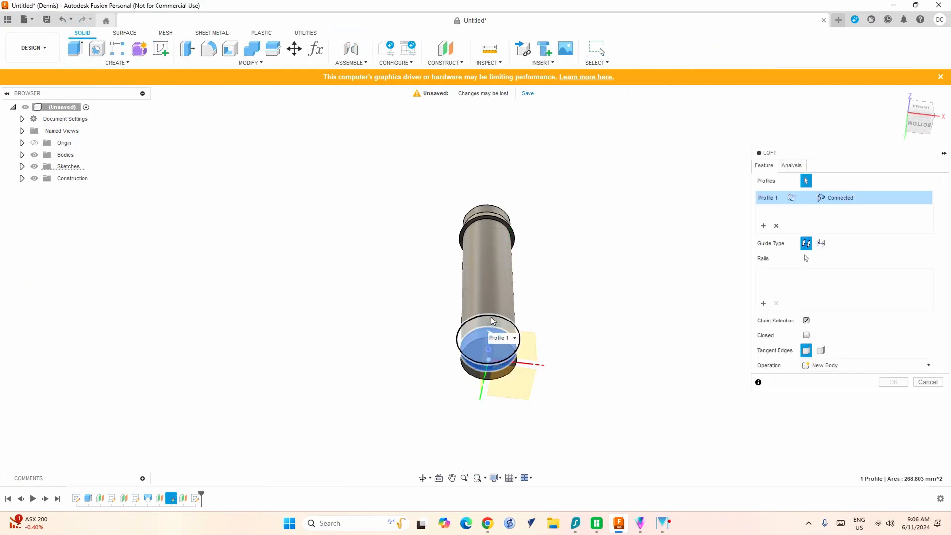
left_click(491, 320)
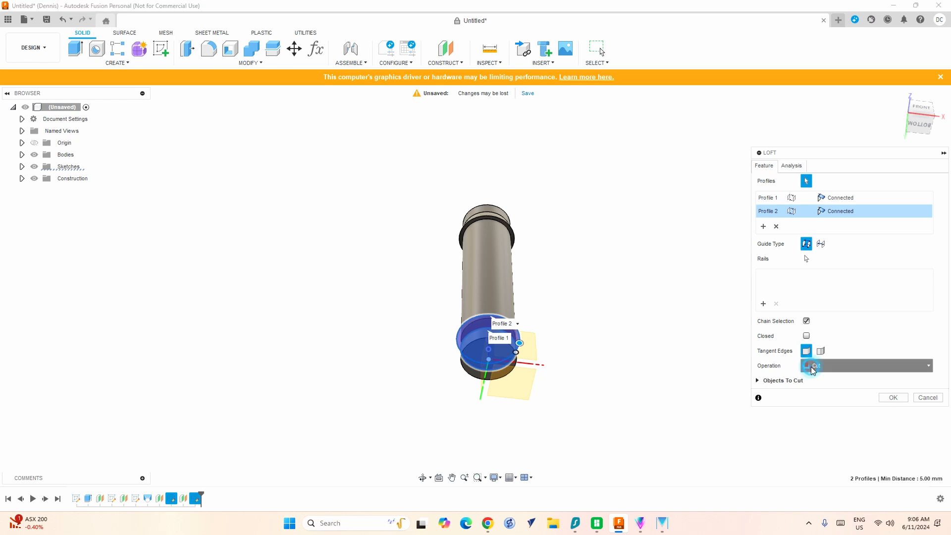
left_click(813, 366)
left_click(810, 375)
left_click(887, 384)
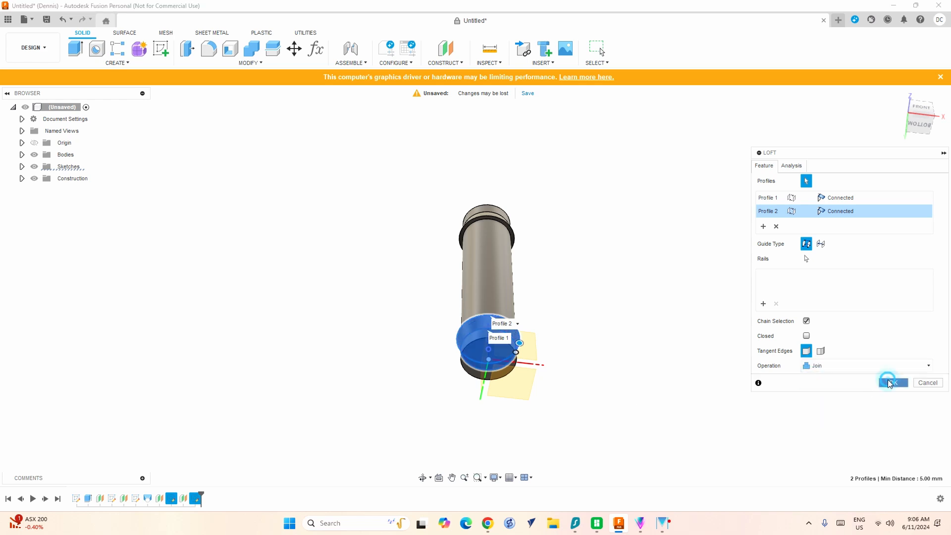
Start a sketch on the vertical YZ plane and project the whole body's outline onto it with the body selection filter
middle_click_drag(416, 246, 470, 259, "shift")
scroll(477, 284, "up", 2)
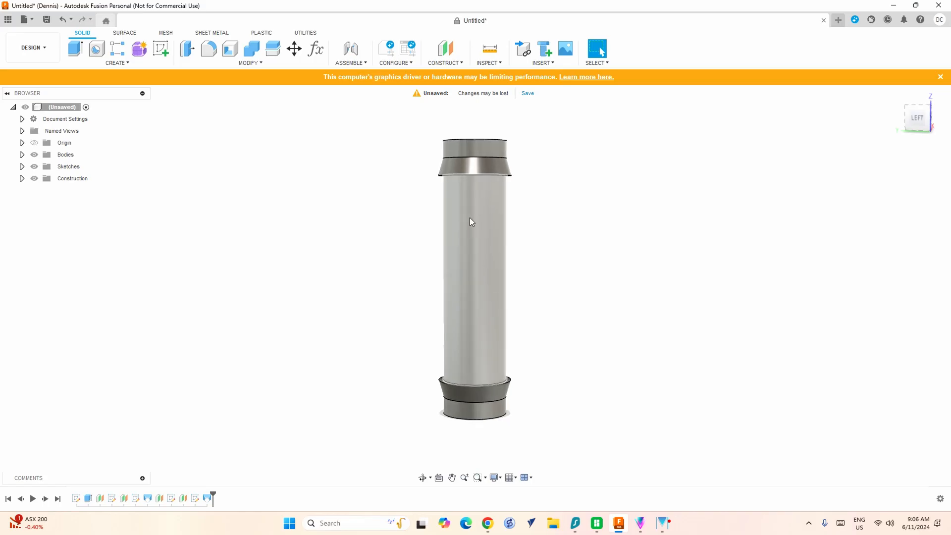
middle_click_drag(423, 212, 379, 232)
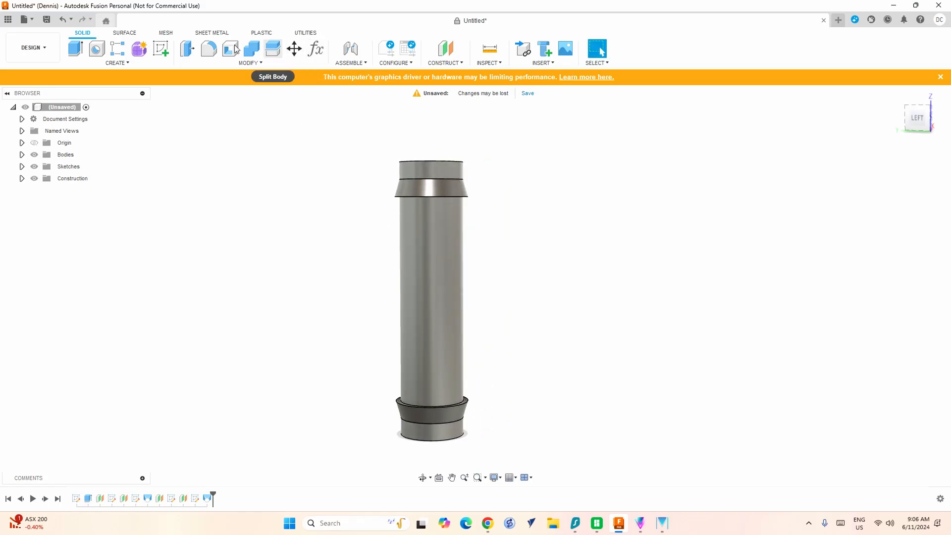
left_click(161, 54)
left_click(399, 392)
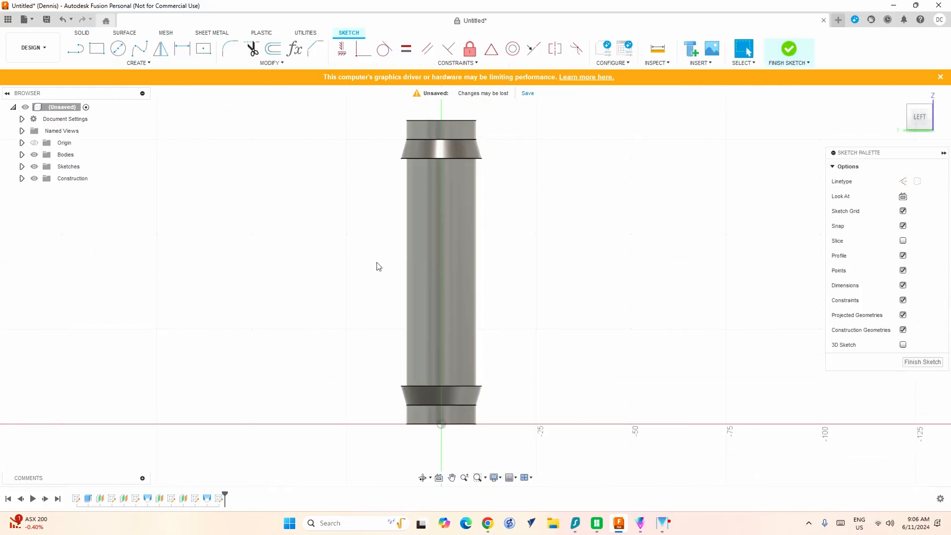
key("p")
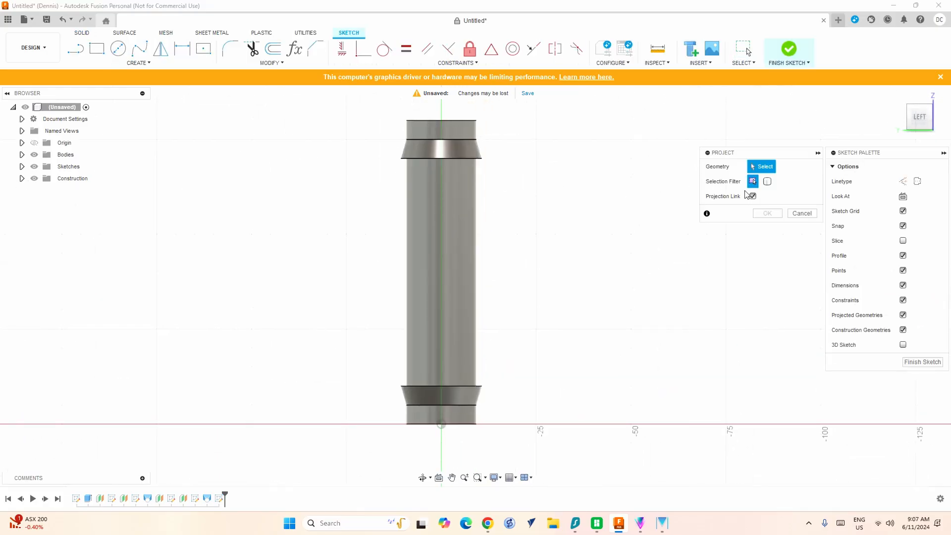
left_click(767, 181)
left_click(463, 160)
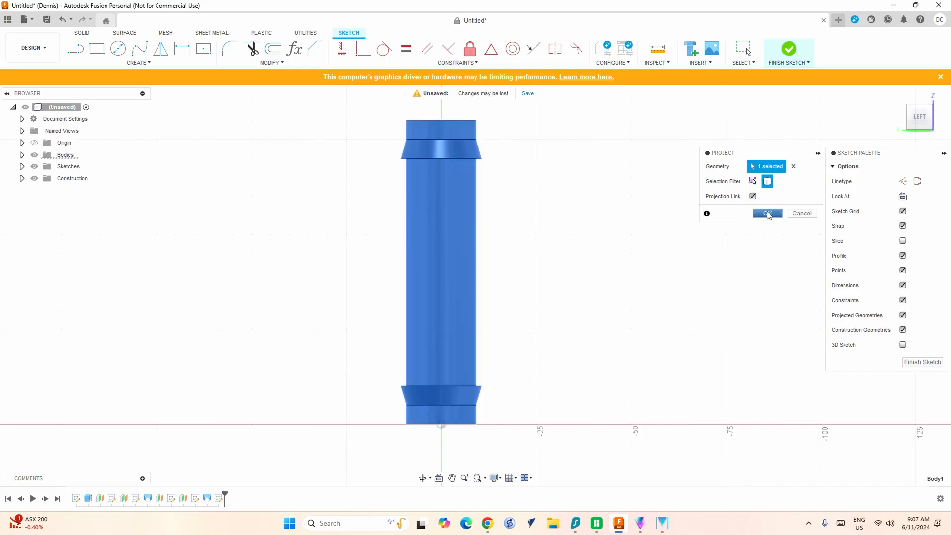
left_click(767, 214)
left_click(33, 155)
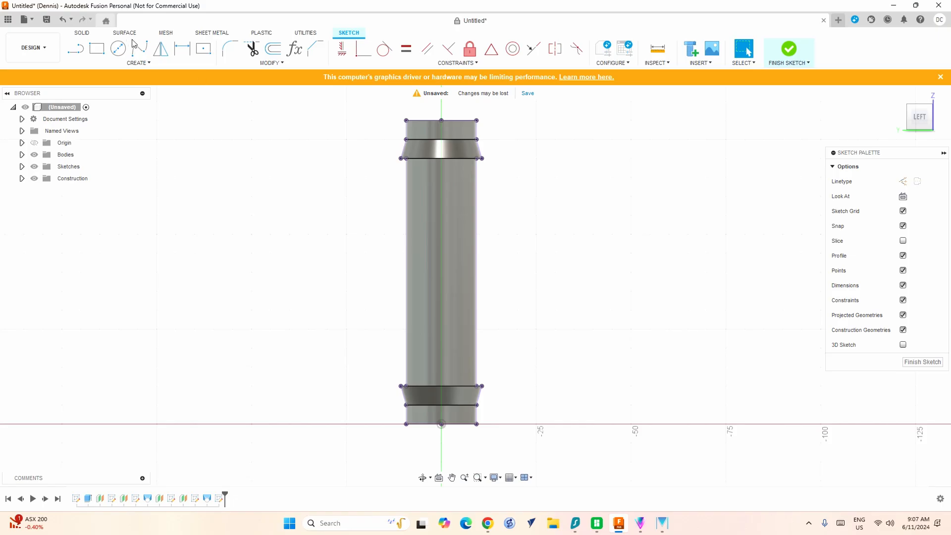
Sketch a 12.8 mm diameter circle centred on the cylinder's axis at its mid-height
left_click(118, 48)
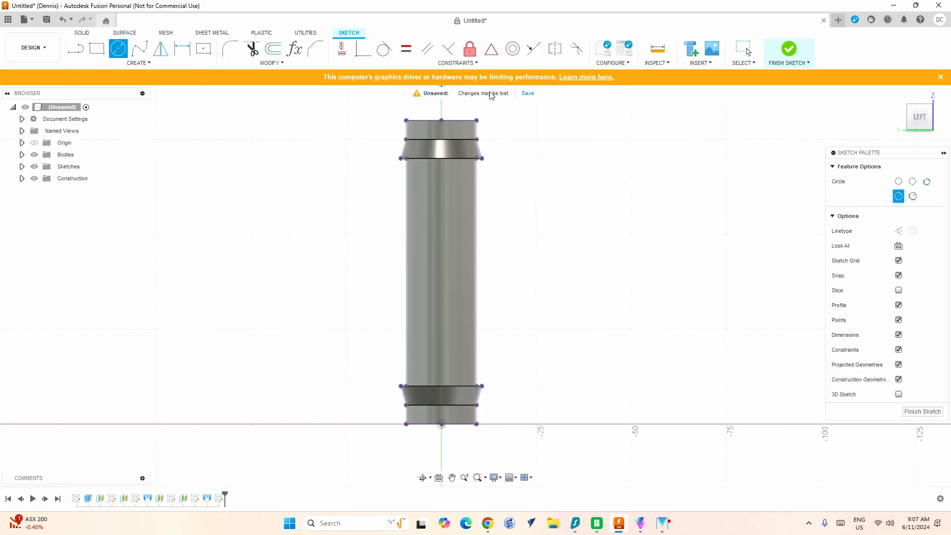
left_click(442, 271)
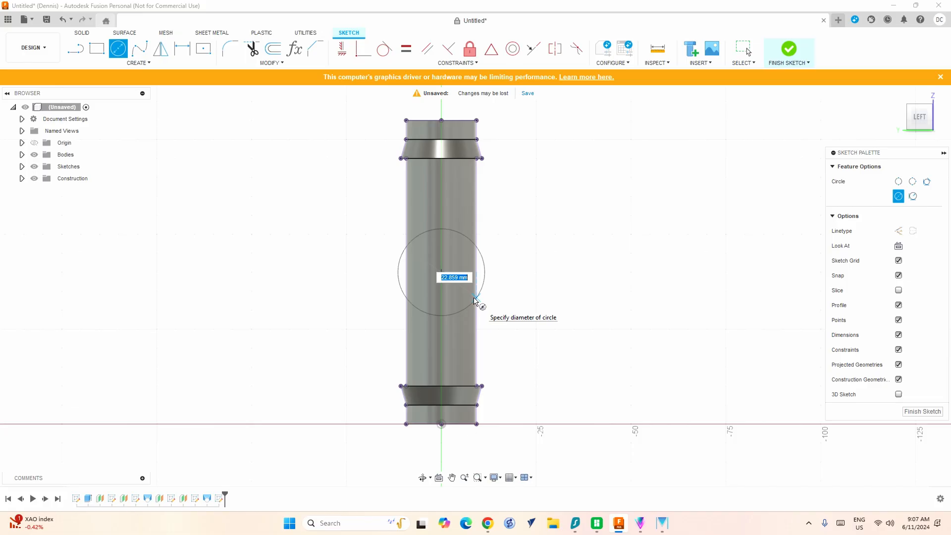
type("12")
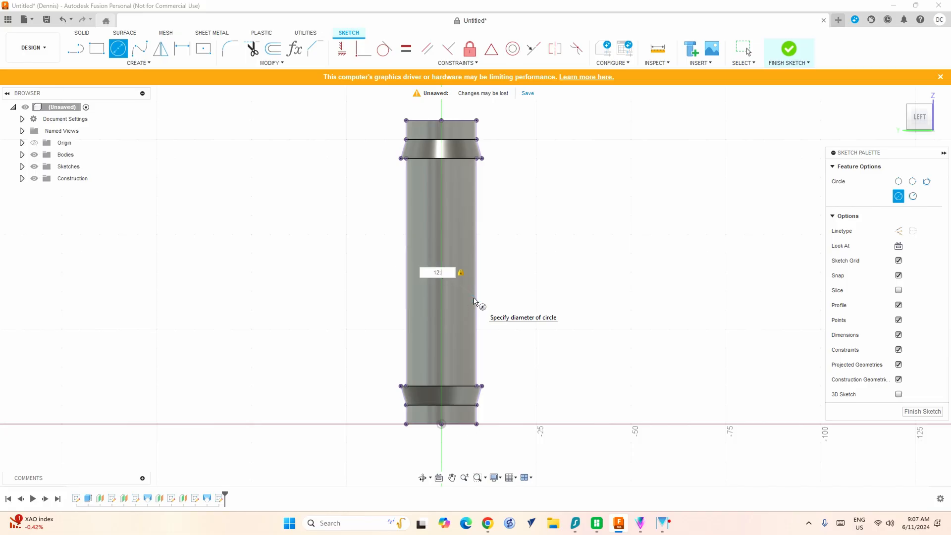
type(".8")
key("Return")
key("Escape")
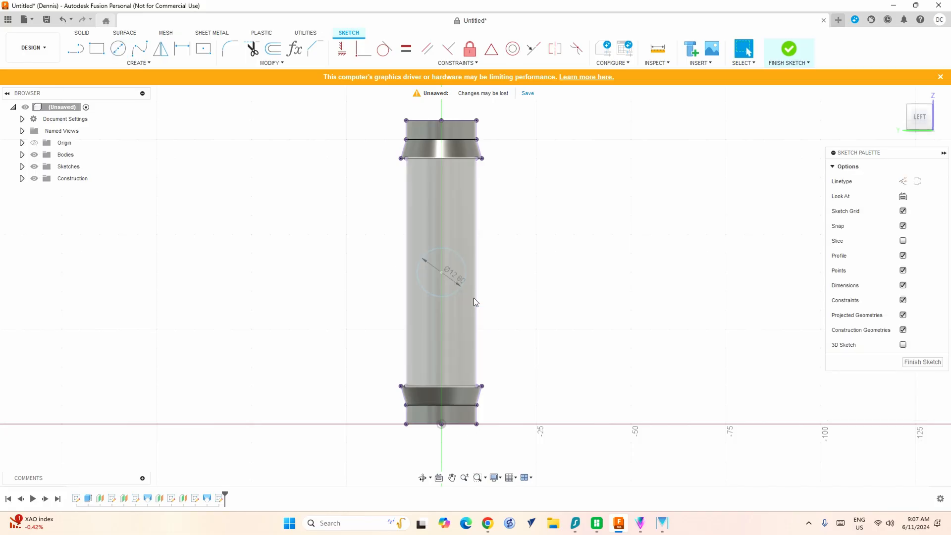
Extrude the 12.8 mm circle by -42 mm from its sketch plane, using the Join operation to form the side branch
left_click(77, 34)
middle_click_drag(202, 189, 273, 202, "shift")
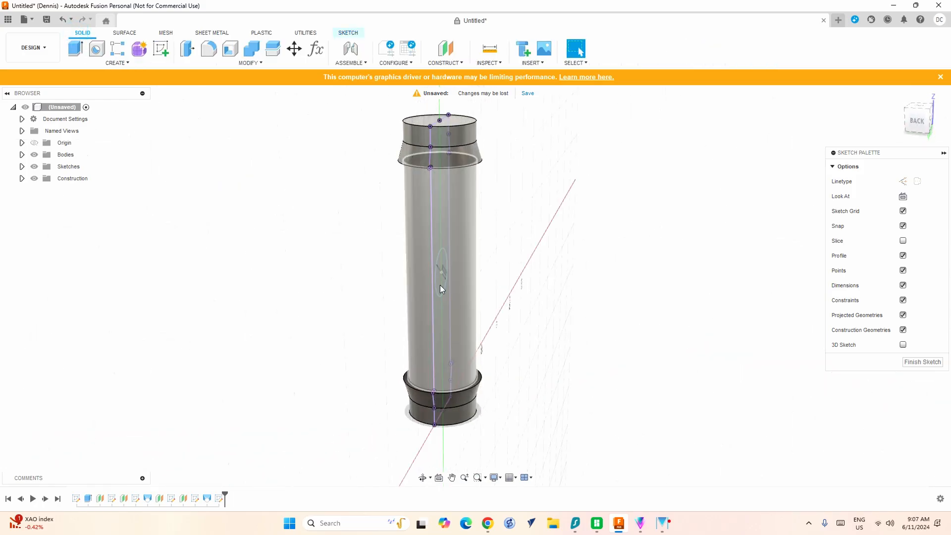
left_click(38, 158)
left_click(35, 156)
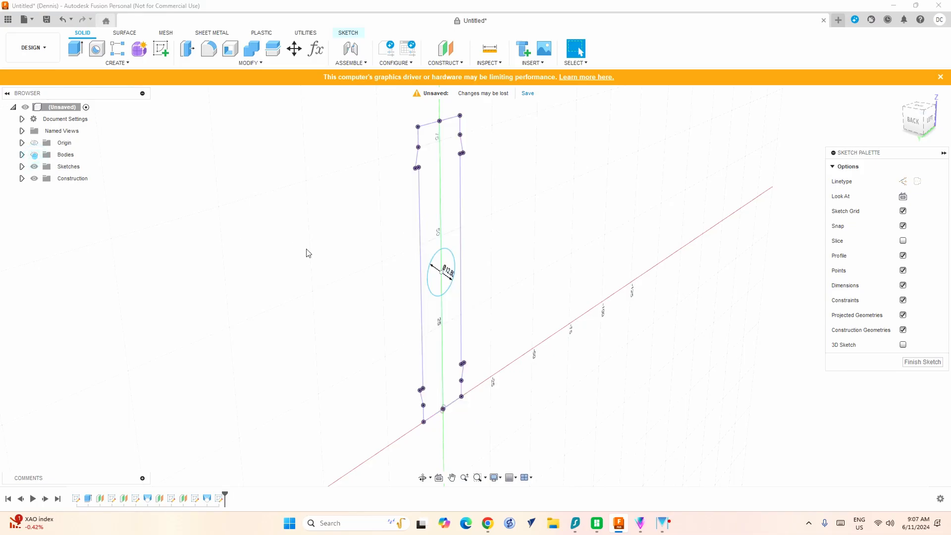
left_click(438, 282)
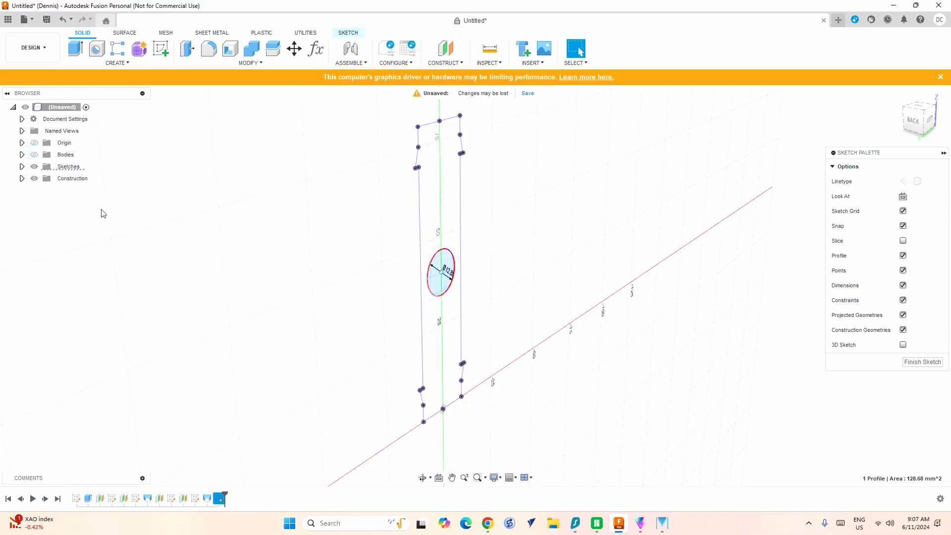
left_click(34, 155)
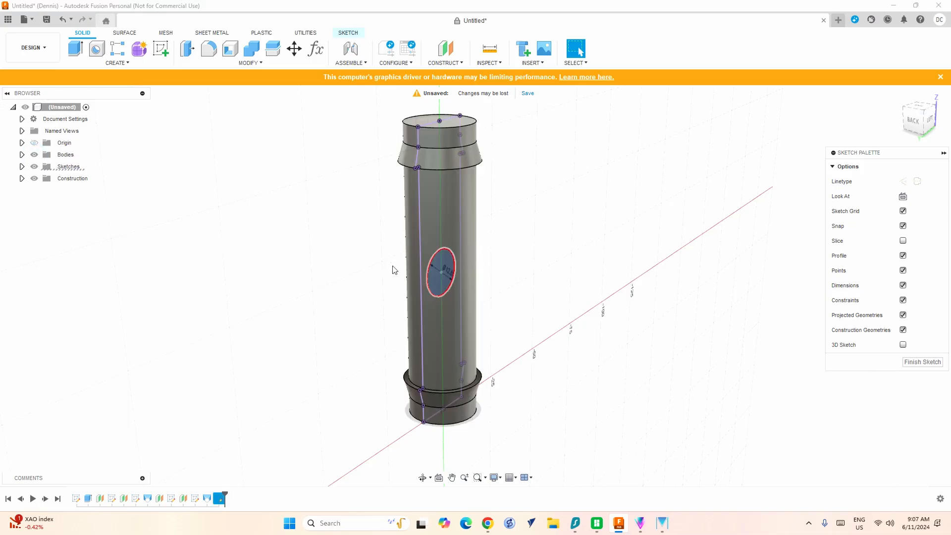
left_click(75, 48)
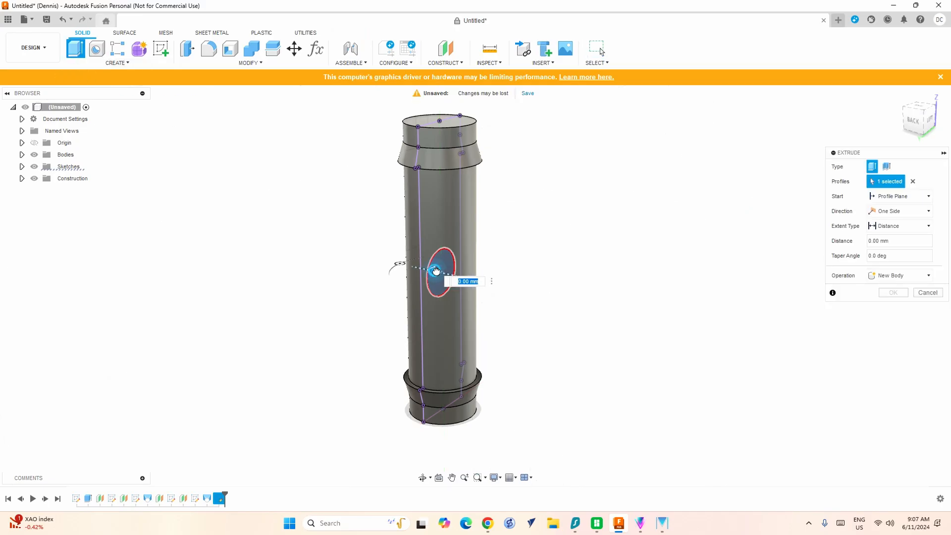
left_click_drag(435, 271, 551, 296)
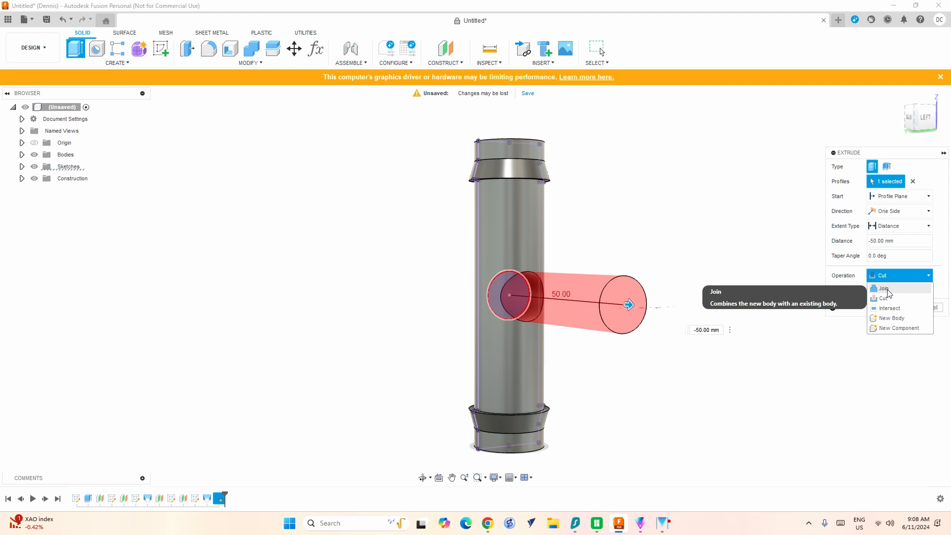
left_click(885, 287)
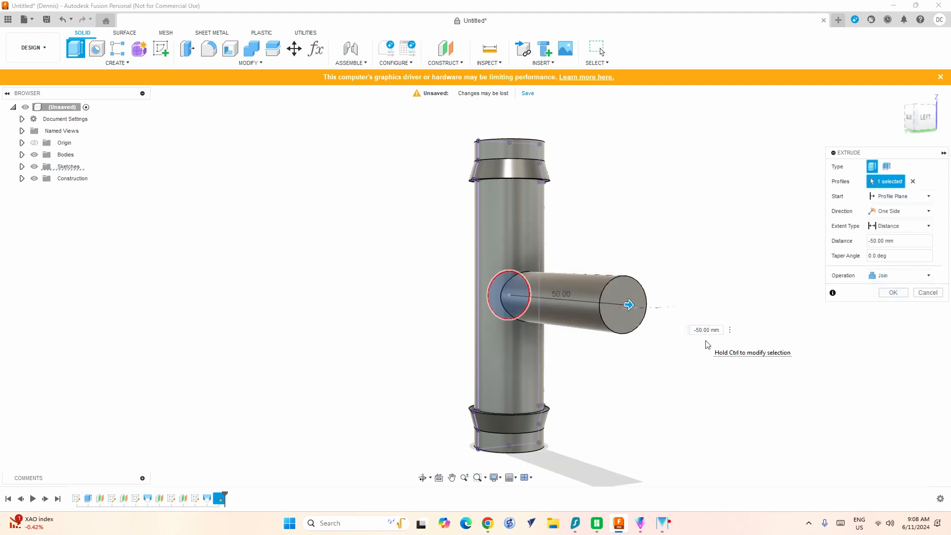
key("Delete")
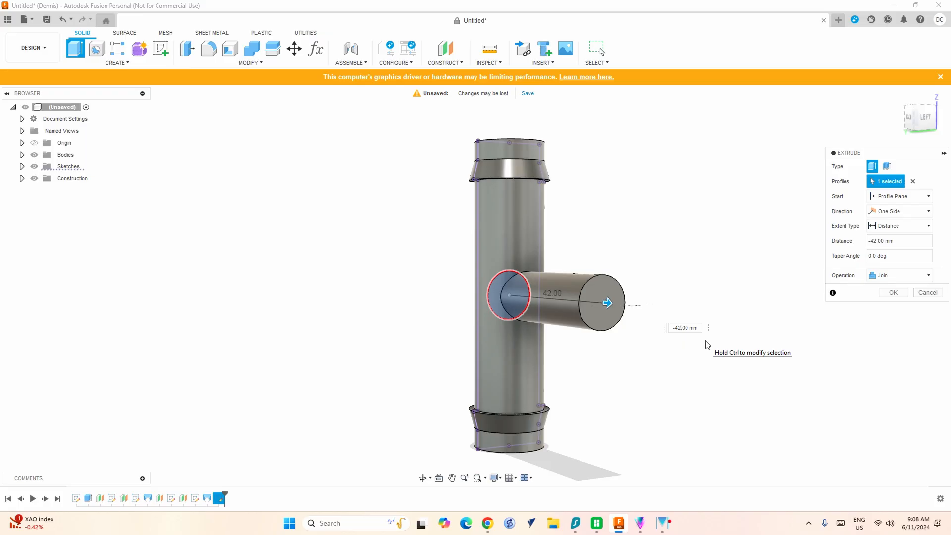
key("Return")
Create a construction plane offset -5 mm from the side branch's circular end face
scroll(486, 377, "up", 2)
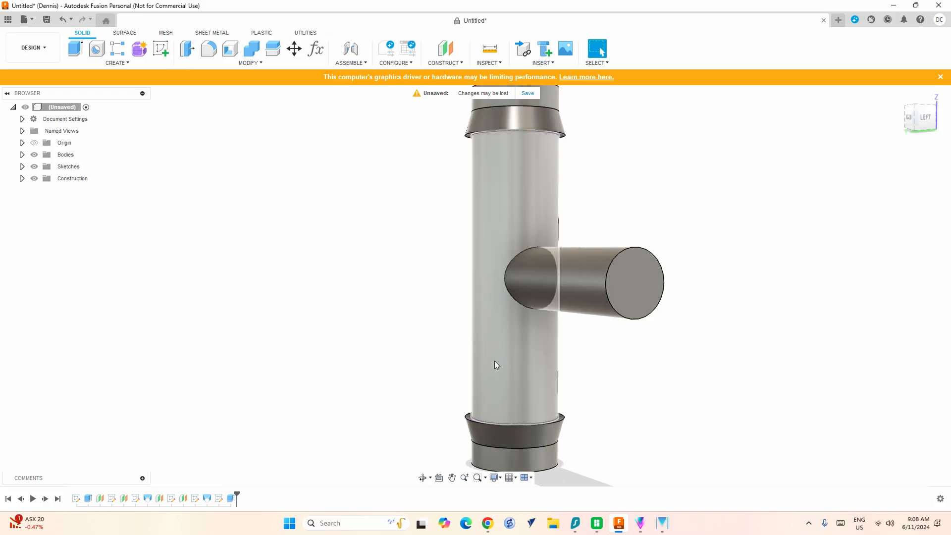
middle_click_drag(495, 361, 424, 300, "shift")
scroll(446, 297, "up", 2)
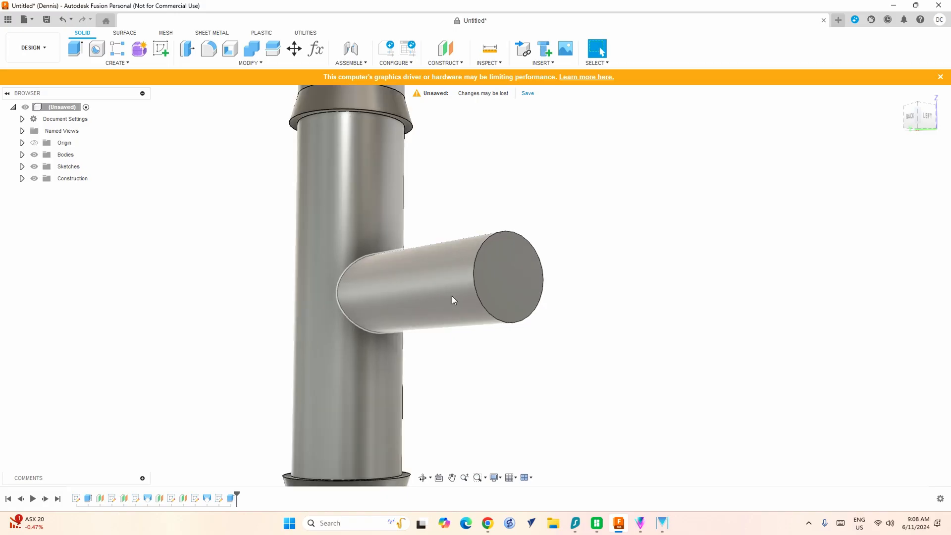
scroll(452, 300, "up", 2)
scroll(437, 297, "down", 4)
mouse_move(448, 290)
middle_mouse_down("shift")
mouse_move(459, 322)
mouse_move(481, 340)
middle_mouse_up("shift")
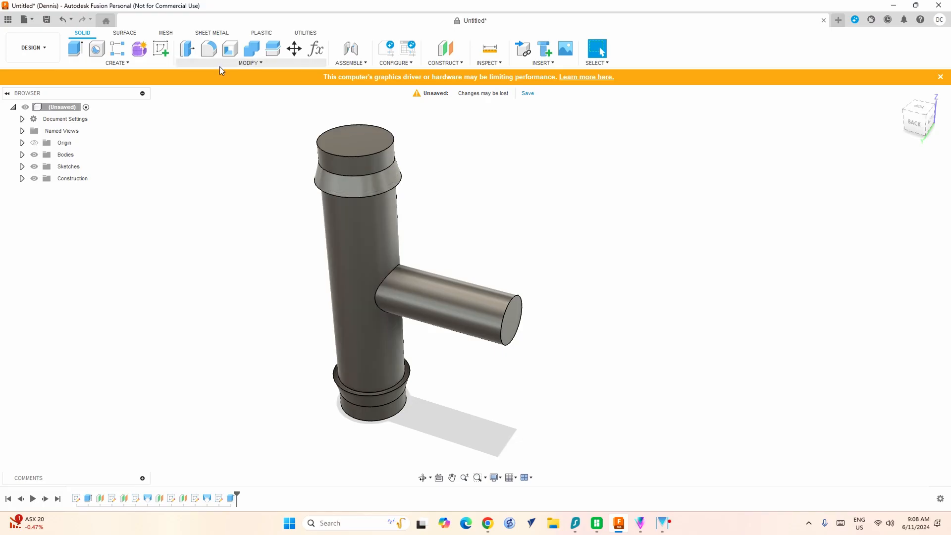
left_click(450, 49)
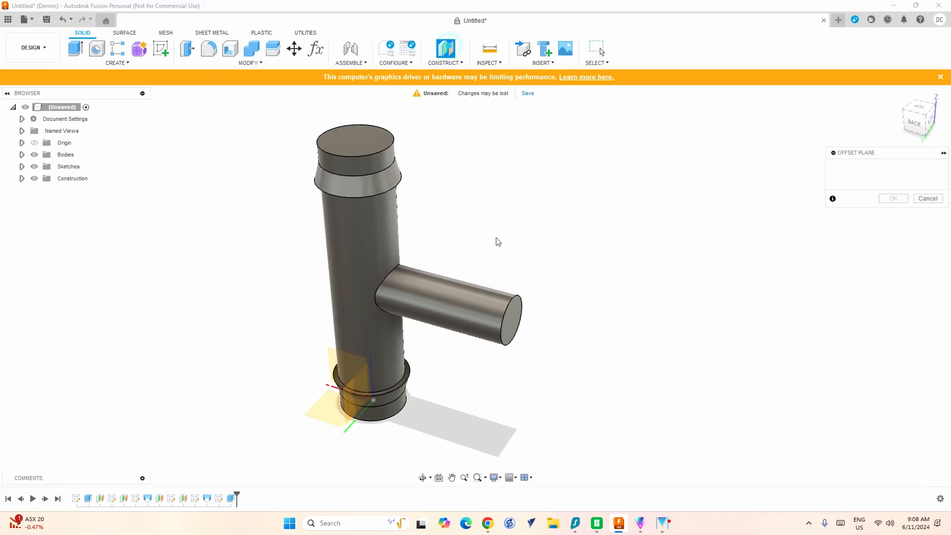
left_click(516, 315)
key("BackSpace")
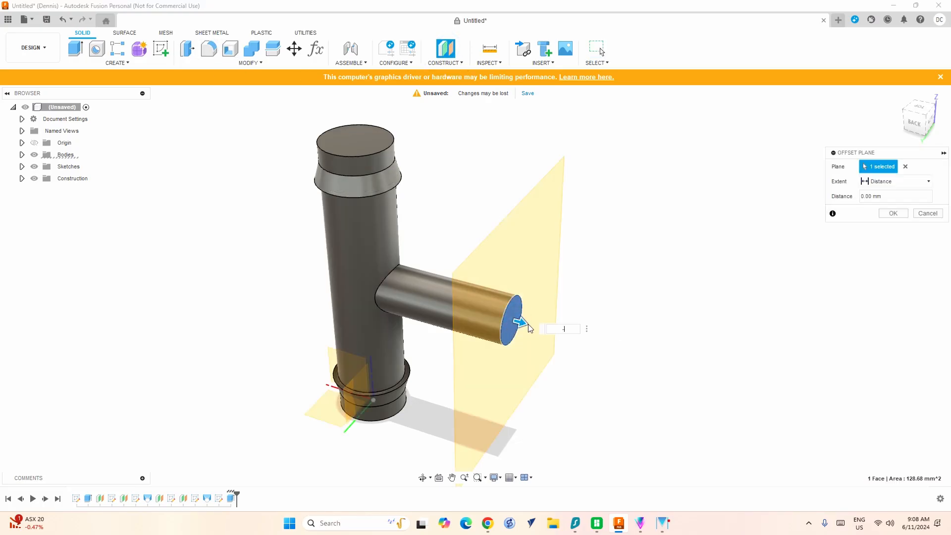
type("-5")
key("Return")
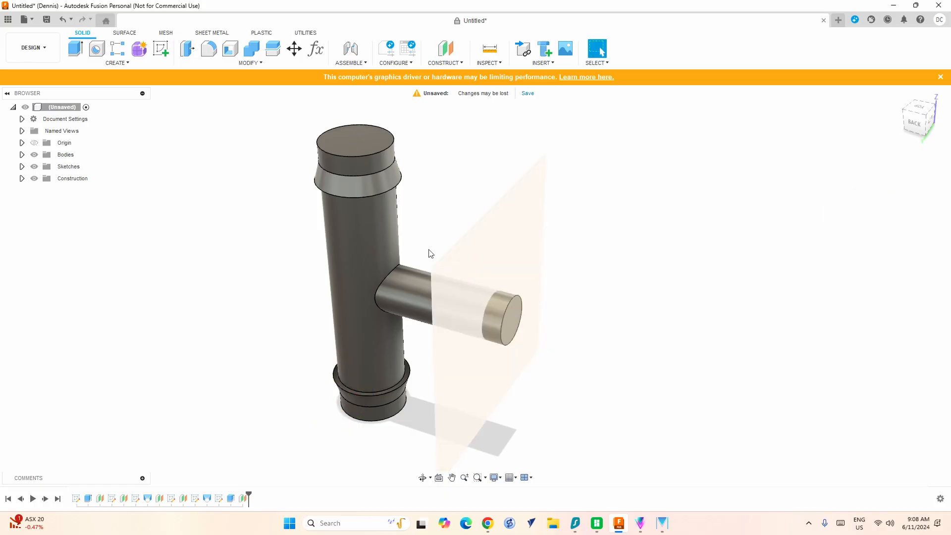
Start a sketch on the new offset plane and project the branch's circular end edge with the specified entities filter
left_click(160, 48)
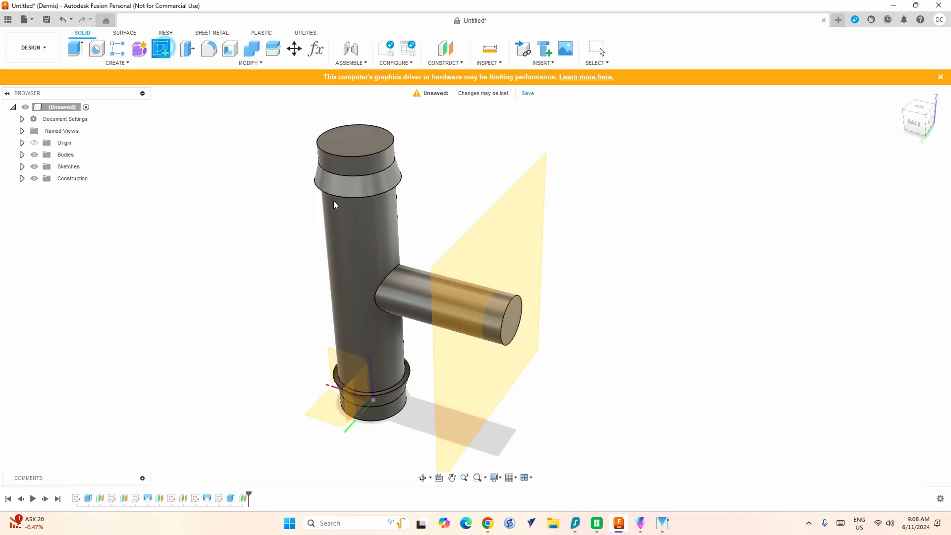
left_click(498, 325)
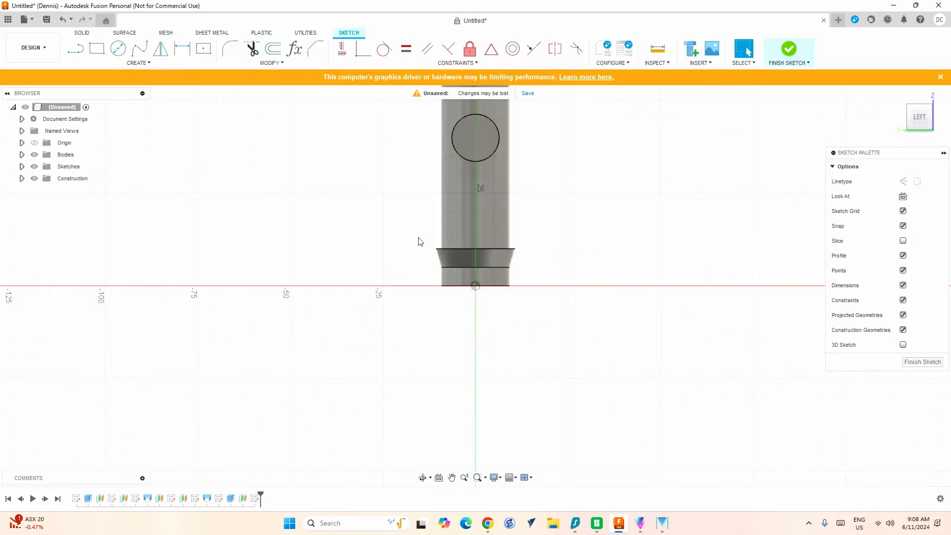
key("p")
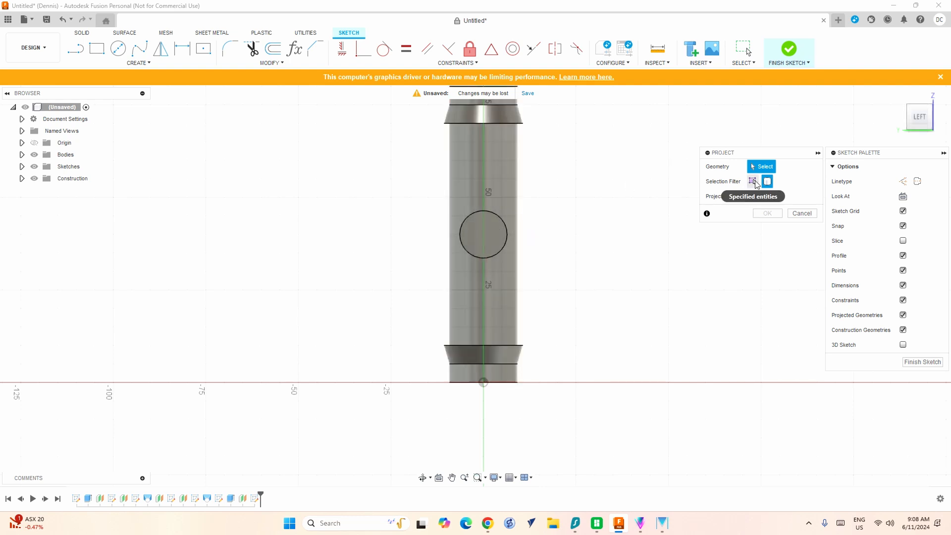
left_click(752, 182)
left_click(506, 233)
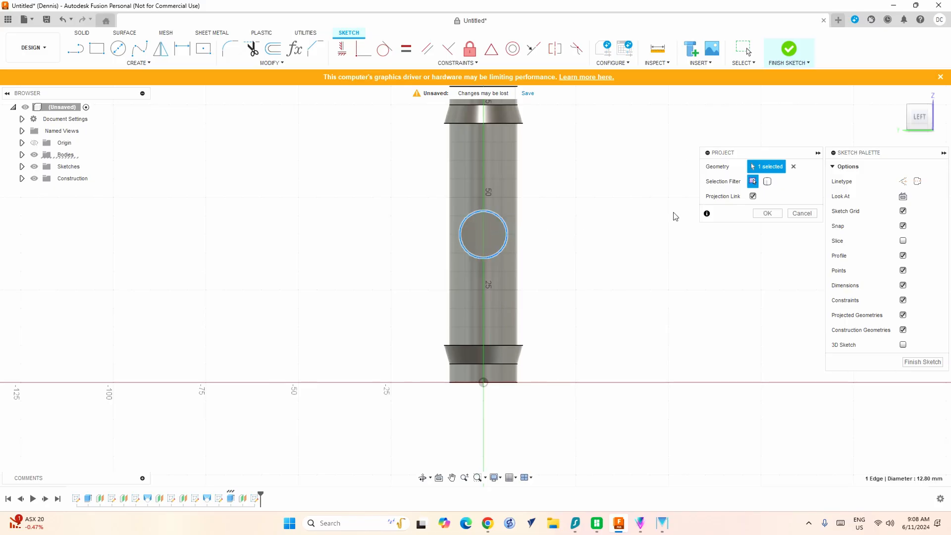
left_click(766, 214)
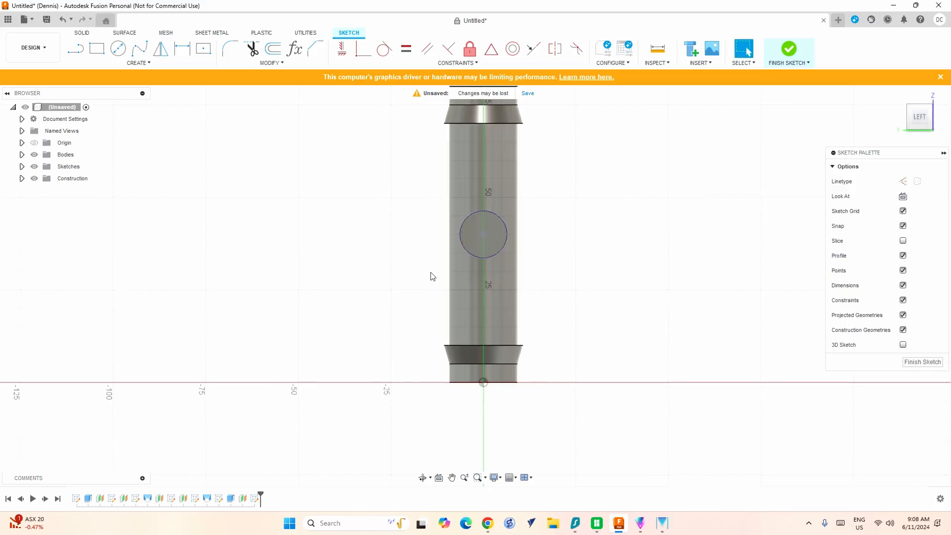
Create another construction plane offset -5 mm from the projected circle profile on the side branch
middle_click_drag(431, 274, 320, 142, "shift")
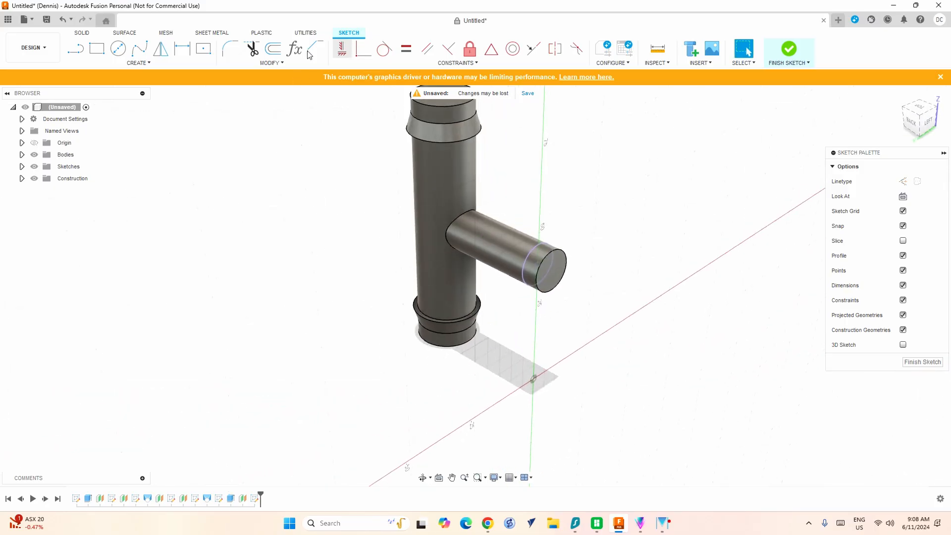
left_click(83, 33)
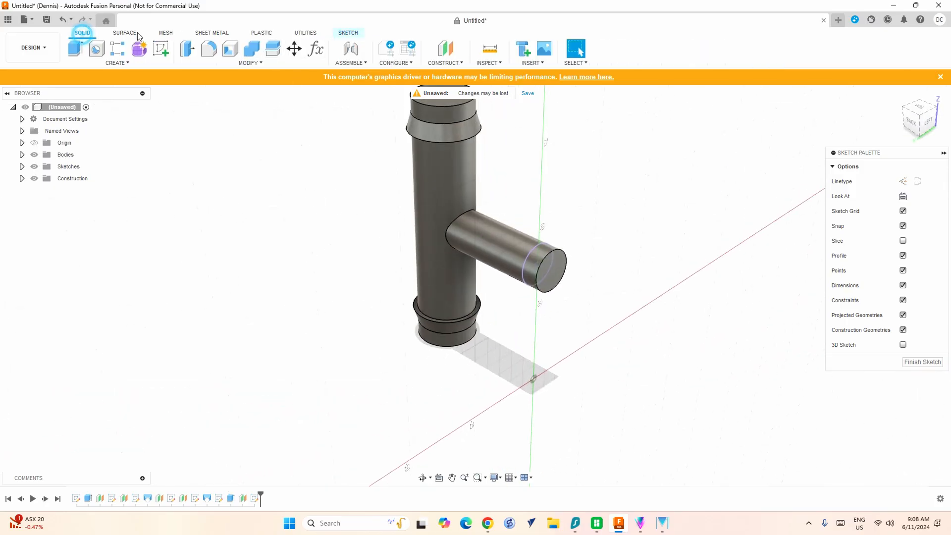
left_click(445, 48)
left_click(530, 255)
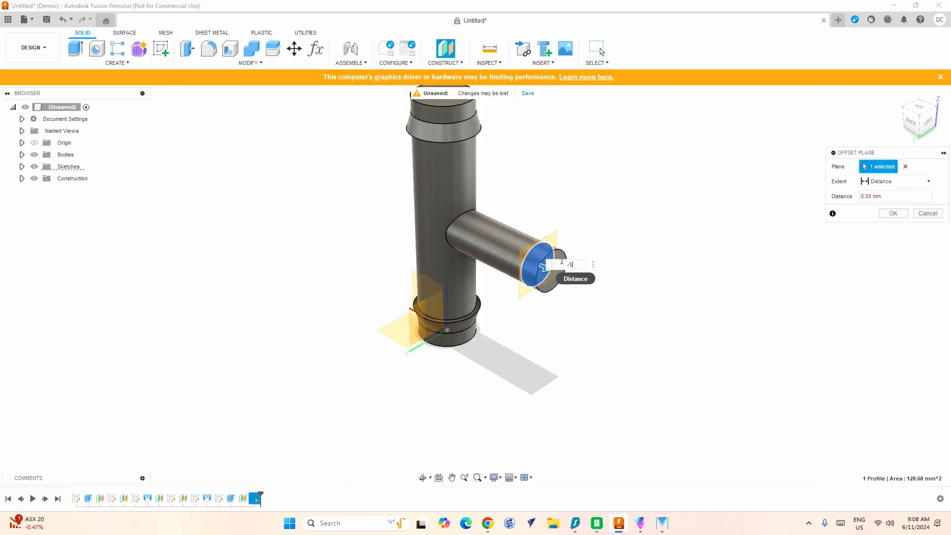
type("-5")
key("Return")
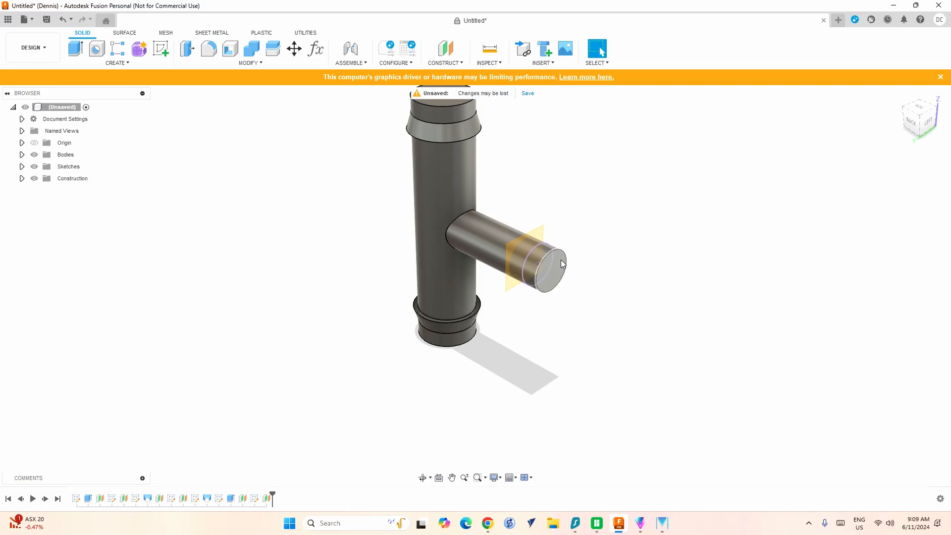
Start a sketch on the second branch plane and draw a 14.5 mm diameter circle centred on the branch axis
left_click(160, 48)
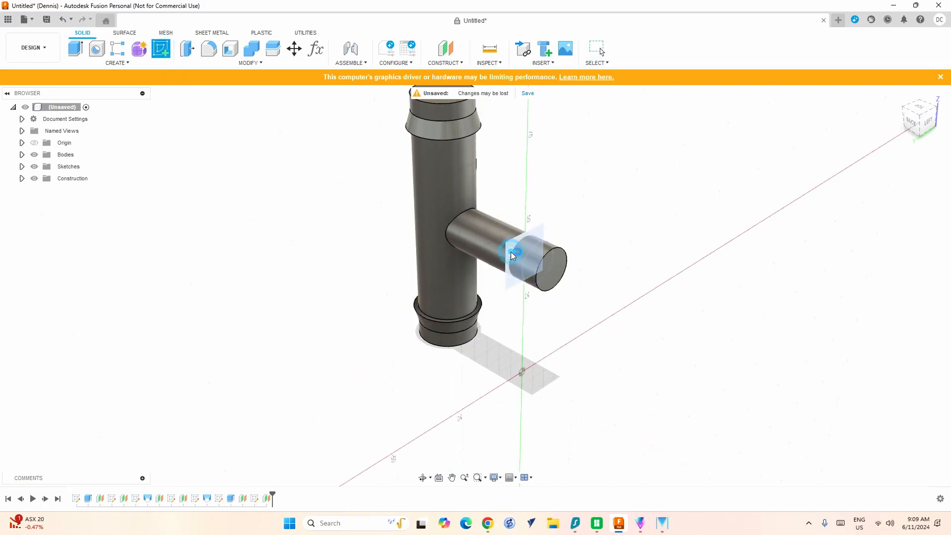
left_click(510, 251)
middle_click_drag(410, 301, 396, 360)
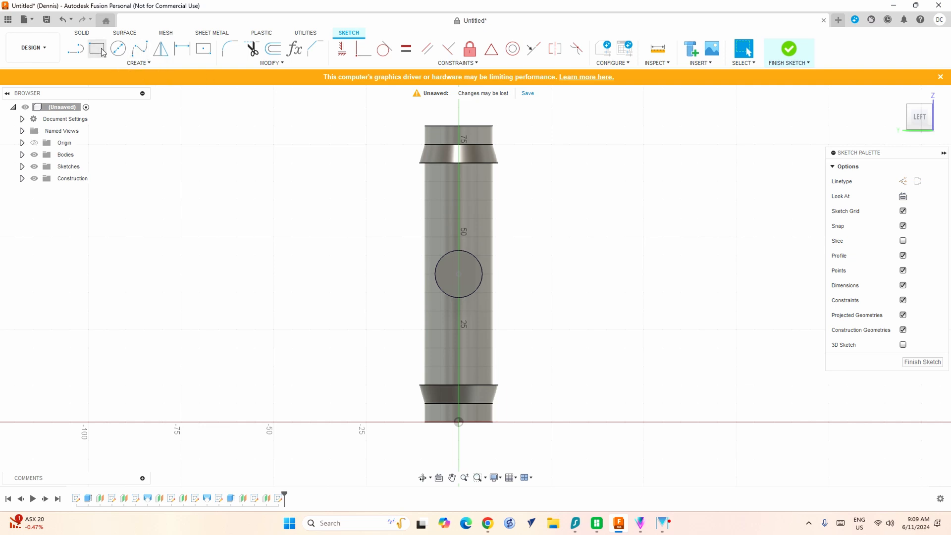
left_click(118, 48)
left_click(458, 274)
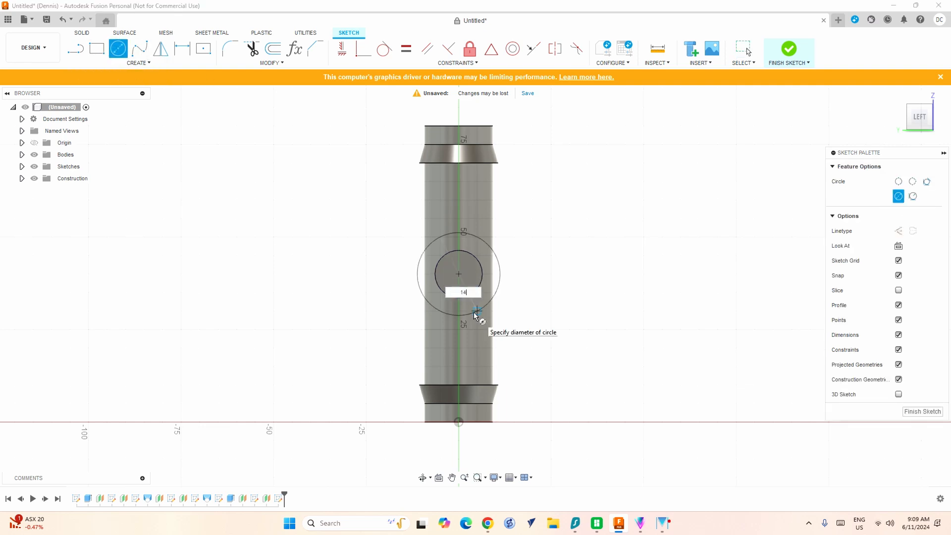
key("Tab")
type(".5")
key("Return")
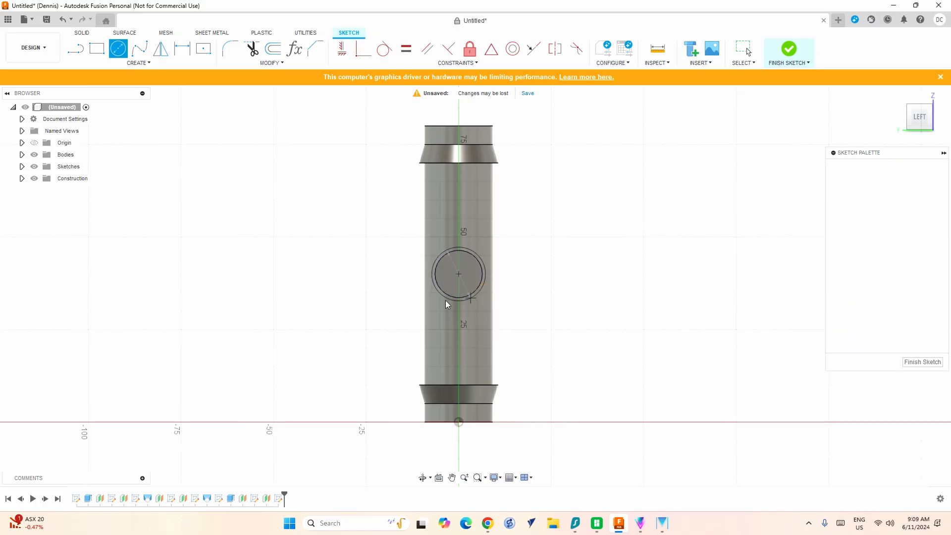
key("Escape")
Loft between the projected branch circle and the 14.5 mm circle, using the Join operation to form the branch's tapered ridge
left_click(138, 63)
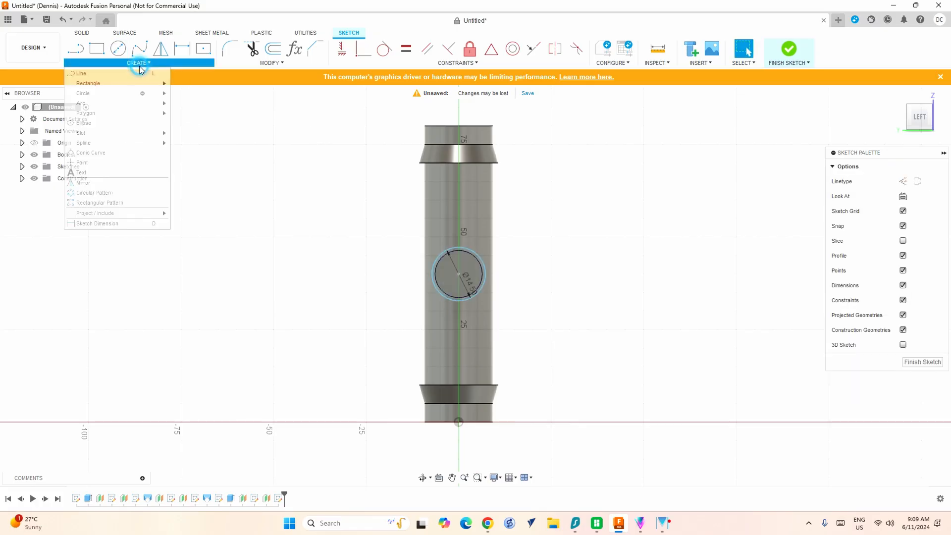
left_click(82, 32)
left_click(117, 63)
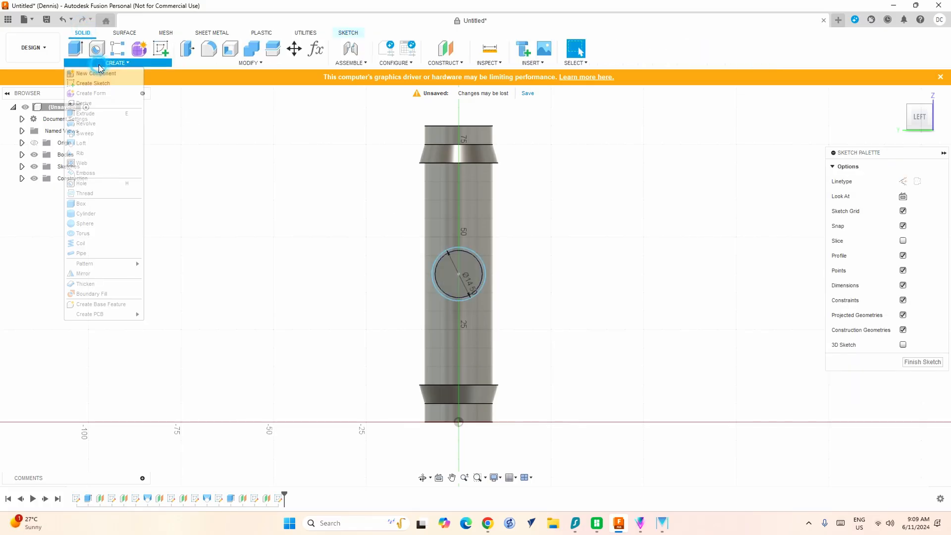
left_click(81, 144)
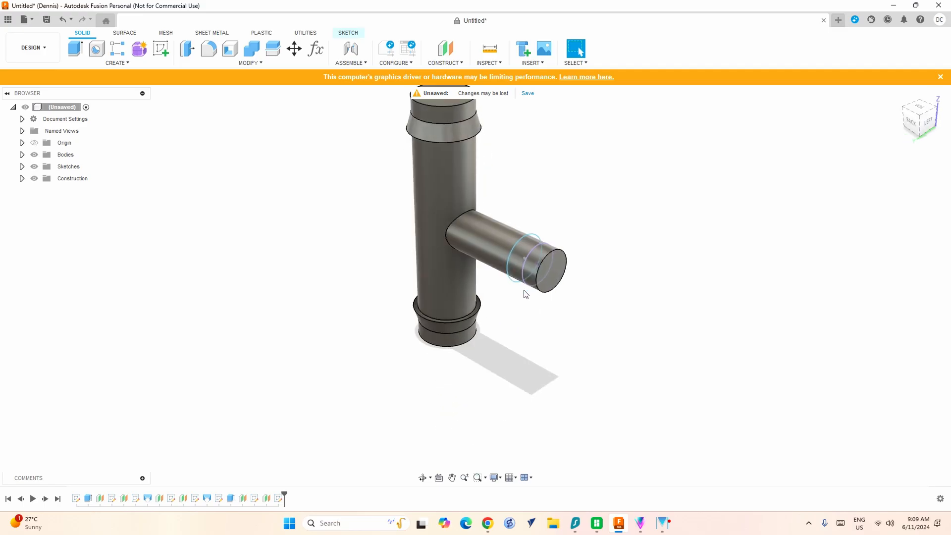
left_click(526, 268)
left_click(529, 260)
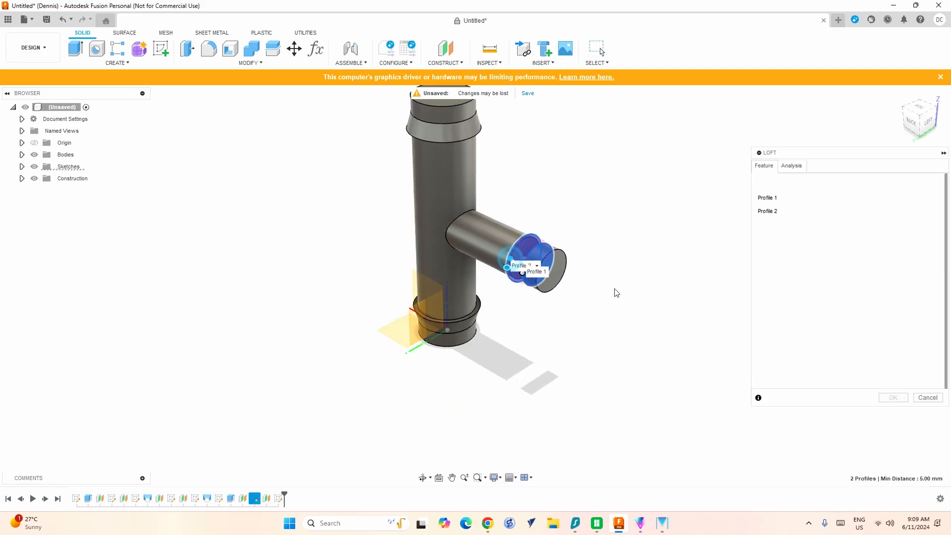
left_click(819, 367)
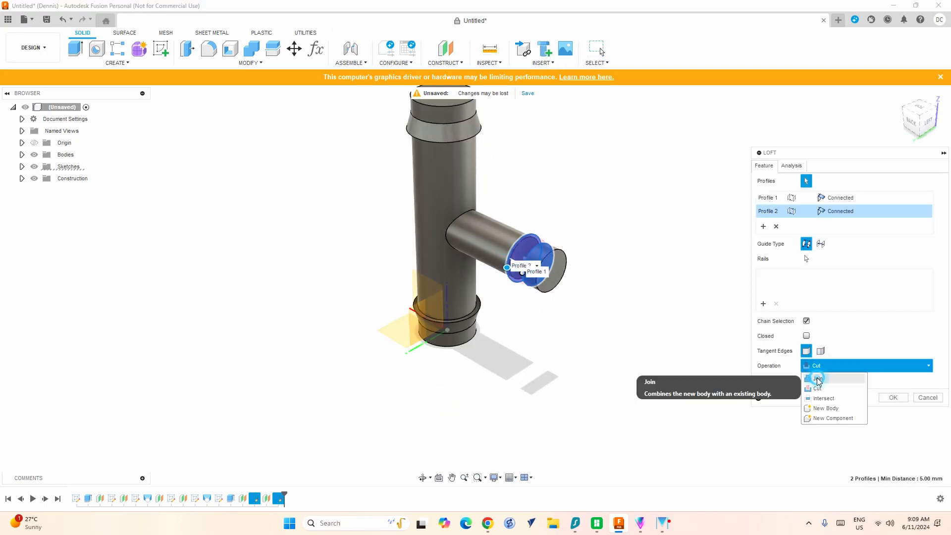
left_click(814, 376)
left_click(902, 386)
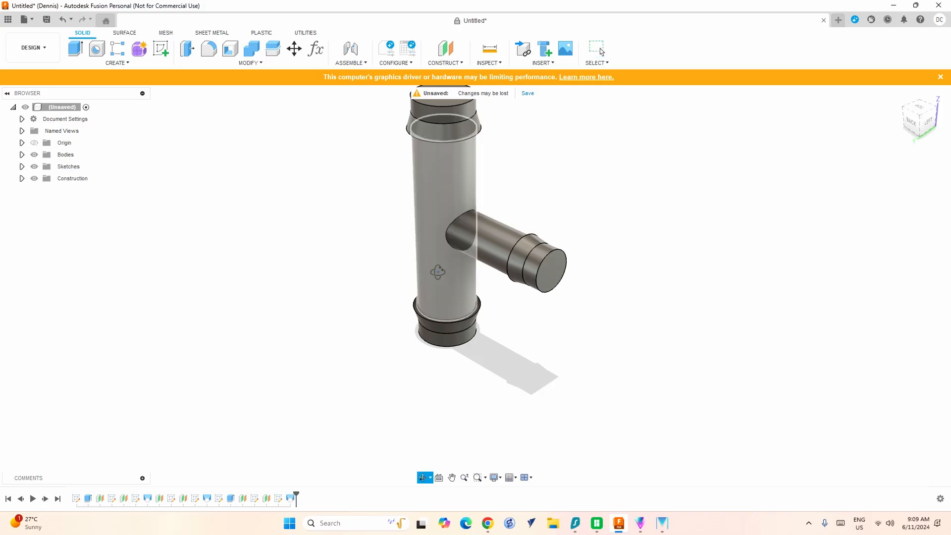
Start a sketch on the main cylinder's upper end face and draw a concentric circle slightly smaller than the face
mouse_move(439, 272)
middle_mouse_down("shift")
mouse_move(457, 313)
mouse_move(325, 221)
middle_mouse_up("shift")
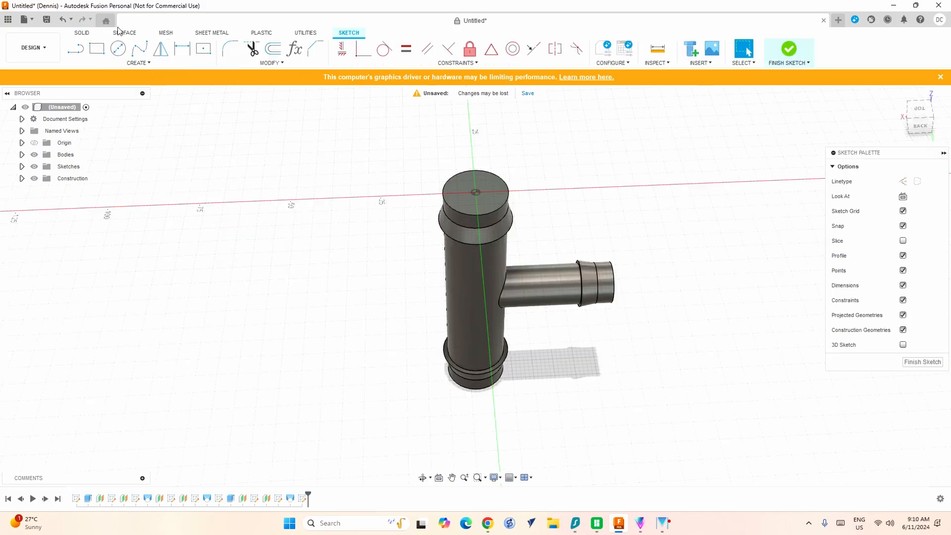
left_click(120, 49)
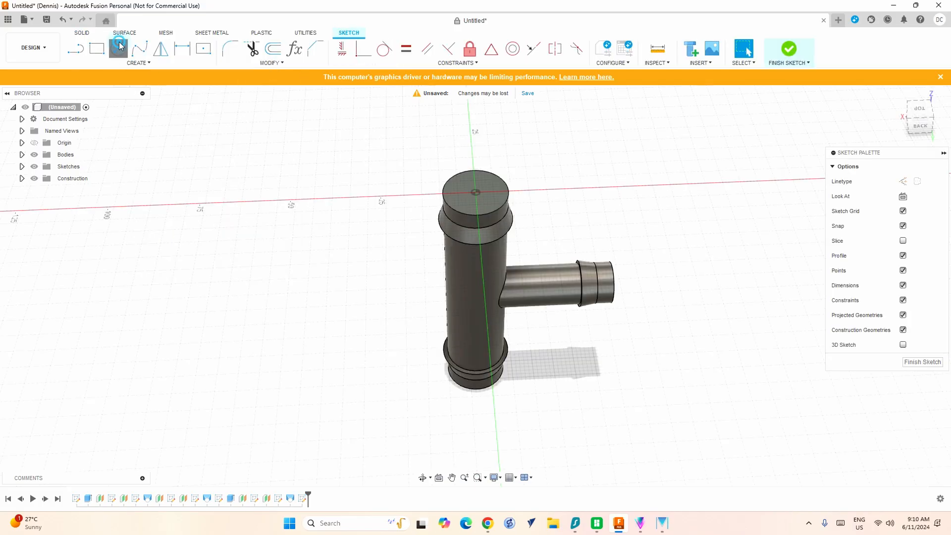
left_click(476, 194)
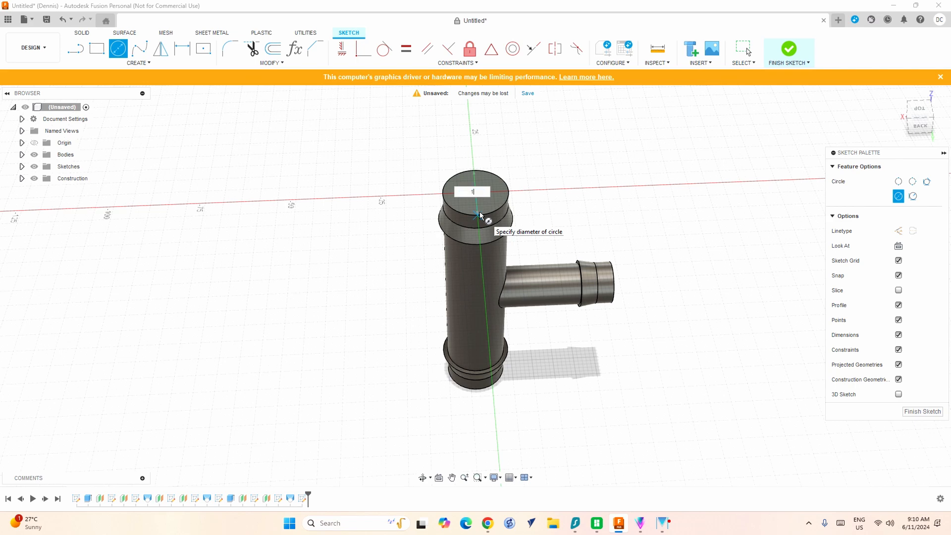
key("Return")
key("Escape")
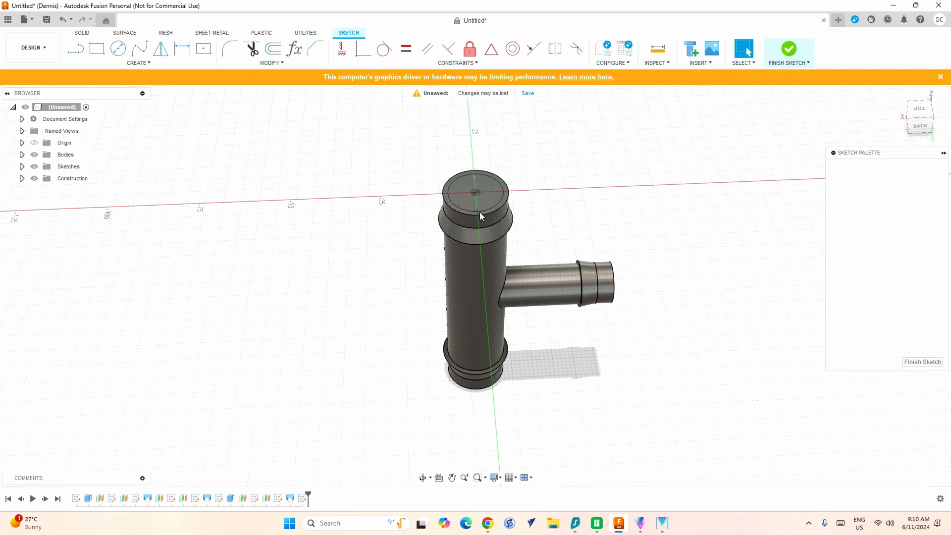
Extrude the inner circle profile -95 mm as a cut to bore through the full length of the main cylinder
left_click(81, 34)
left_click(76, 48)
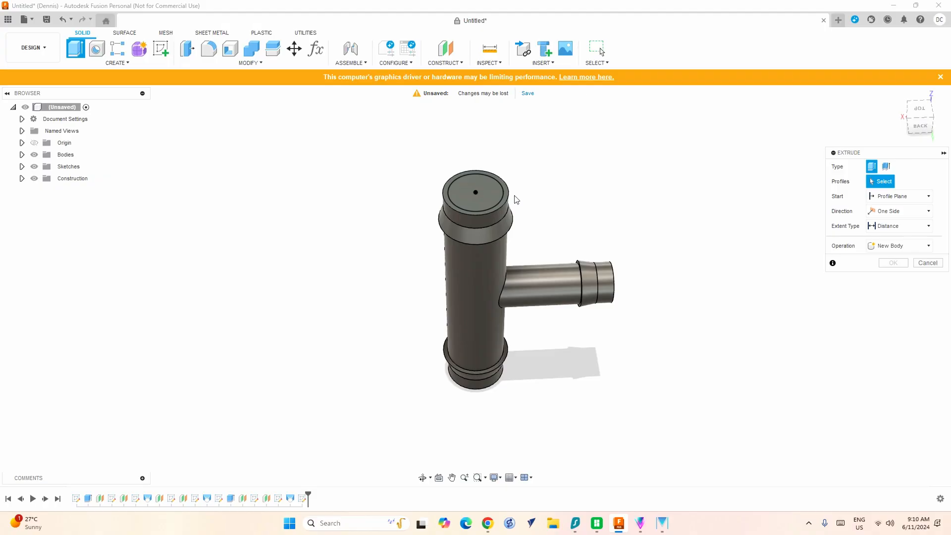
left_click(473, 199)
left_click_drag(475, 181, 473, 411)
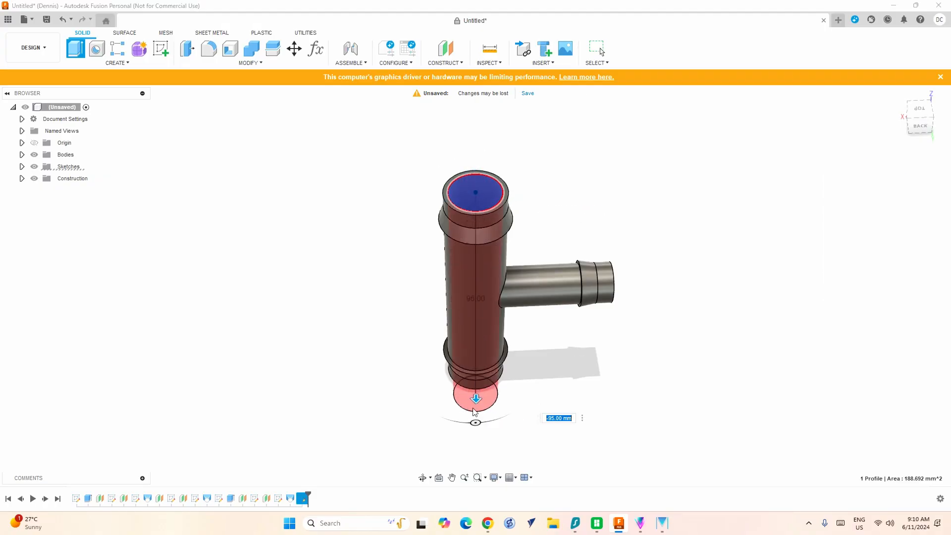
key("Return")
middle_click_drag(474, 357, 398, 330, "shift")
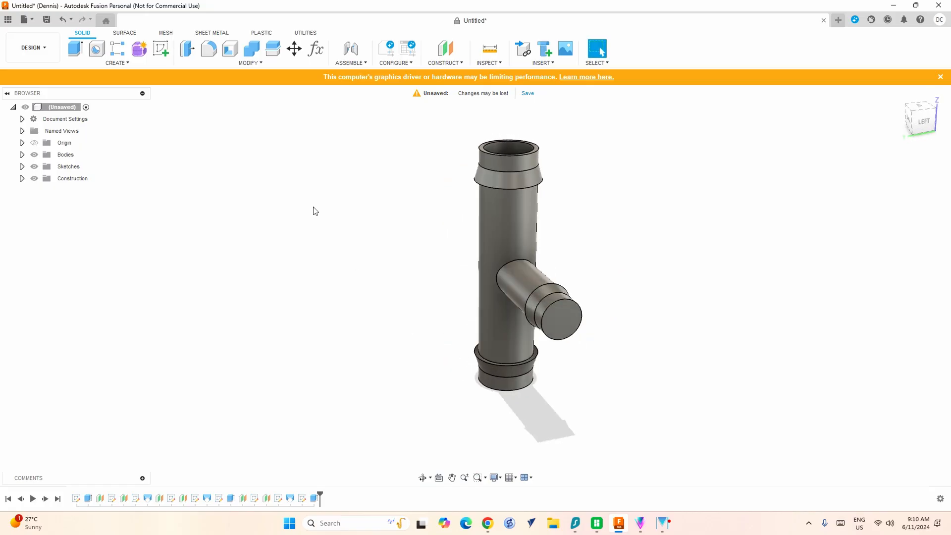
Start a sketch on the side branch's end face and draw an 8.5 mm diameter circle centred on it
left_click(160, 48)
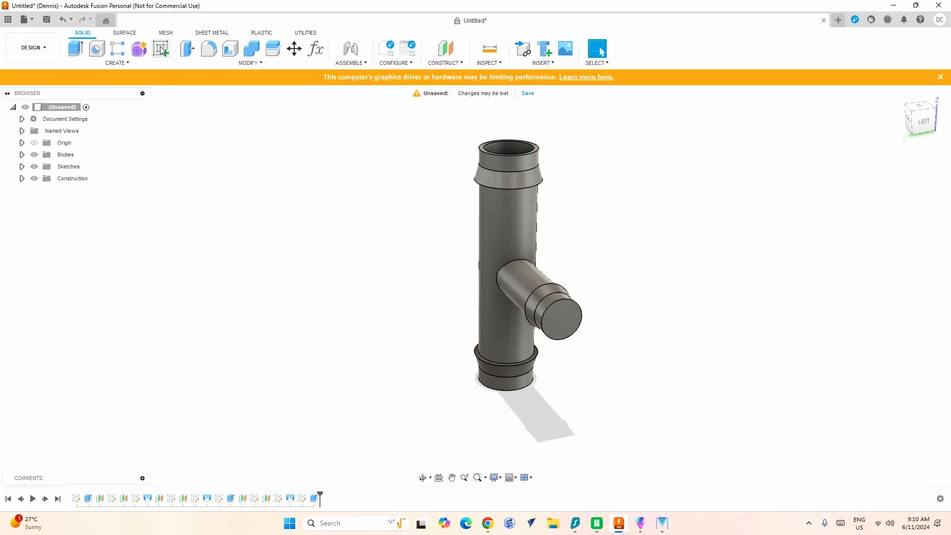
left_click(559, 319)
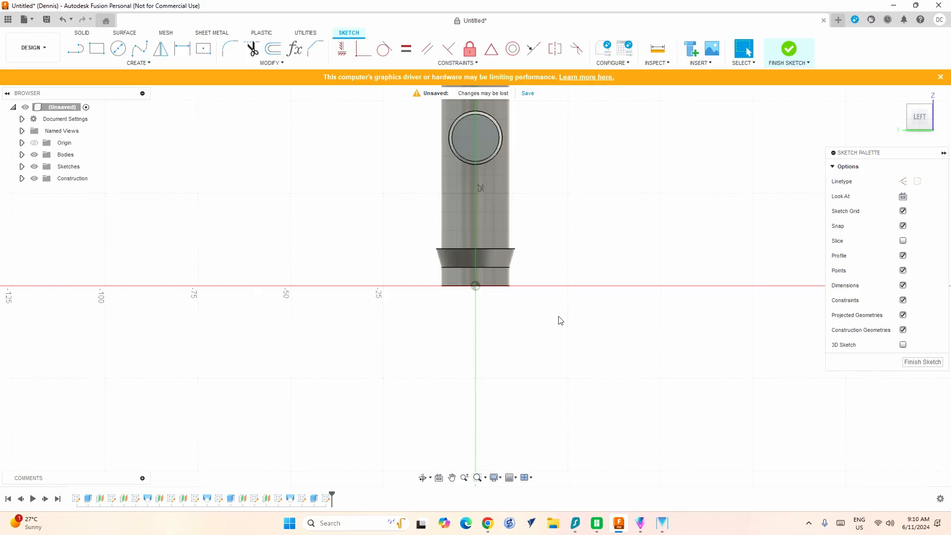
left_click(118, 48)
left_click(475, 139)
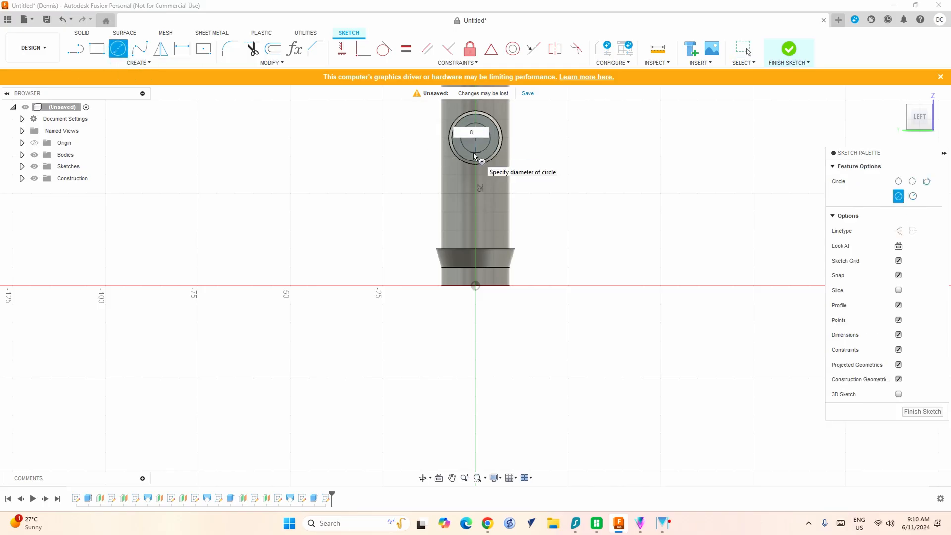
type("8.5")
key("Return")
key("Escape")
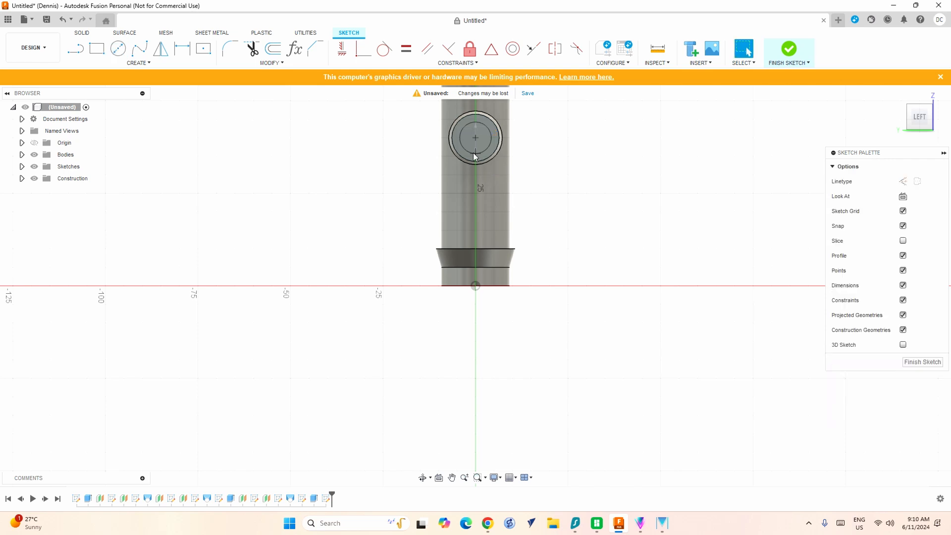
Cut-extrude the 8.5 mm circle profile -40 mm through the side branch into the main bore
left_click(82, 33)
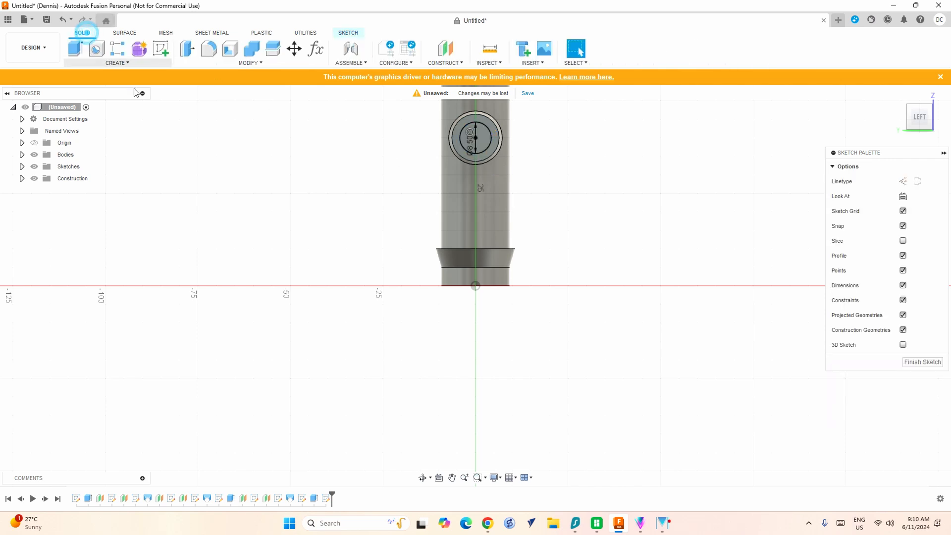
left_click(467, 140)
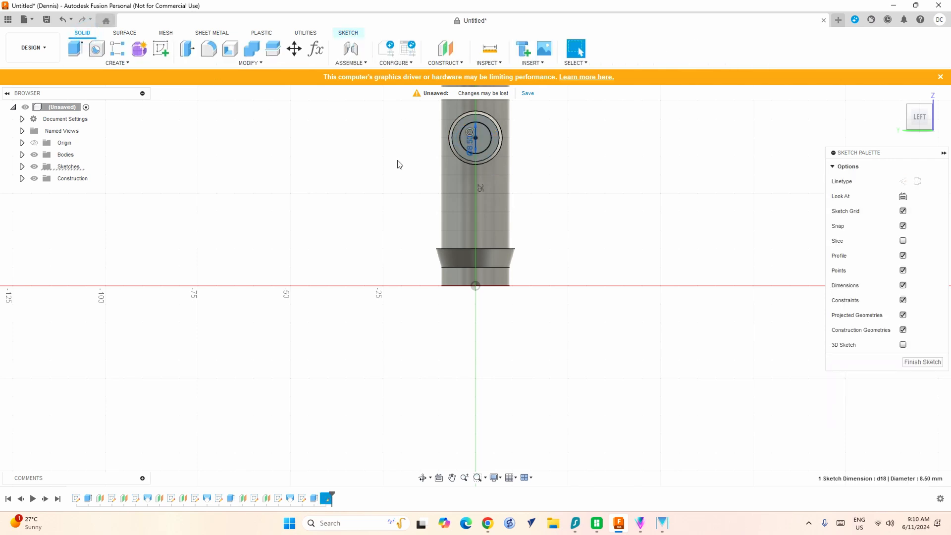
mouse_move(397, 164)
middle_mouse_down()
mouse_move(418, 170)
mouse_move(427, 217)
middle_mouse_up()
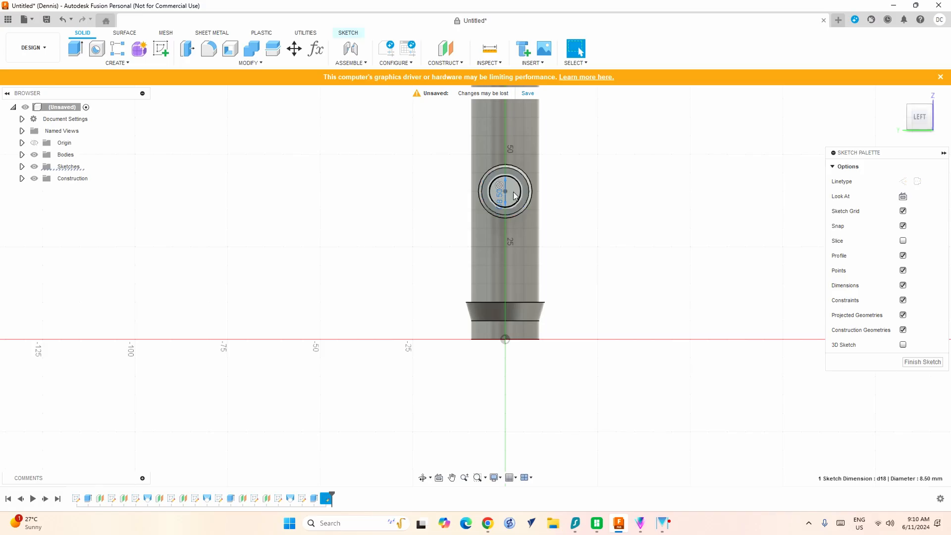
left_click(513, 195)
middle_click_drag(348, 237, 390, 265, "shift")
left_click(73, 54)
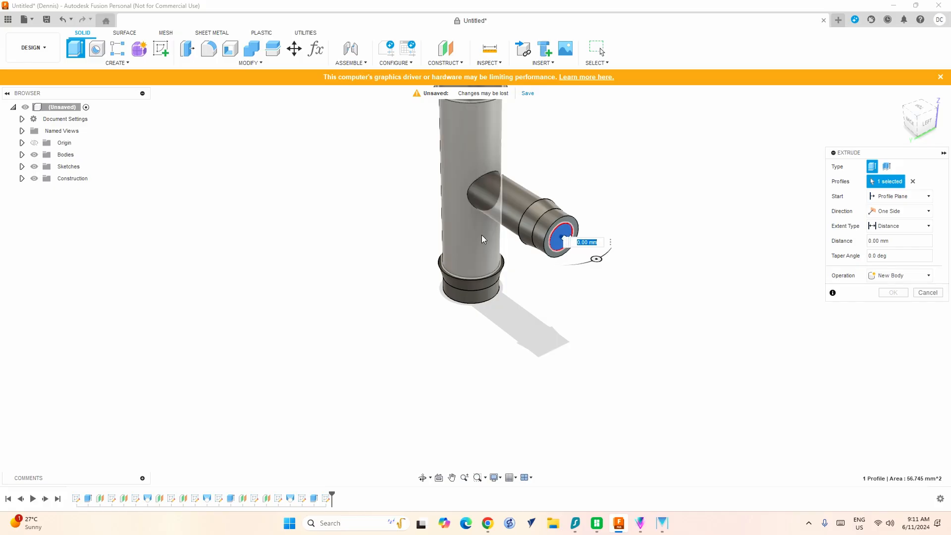
middle_click_drag(569, 243, 488, 286, "shift")
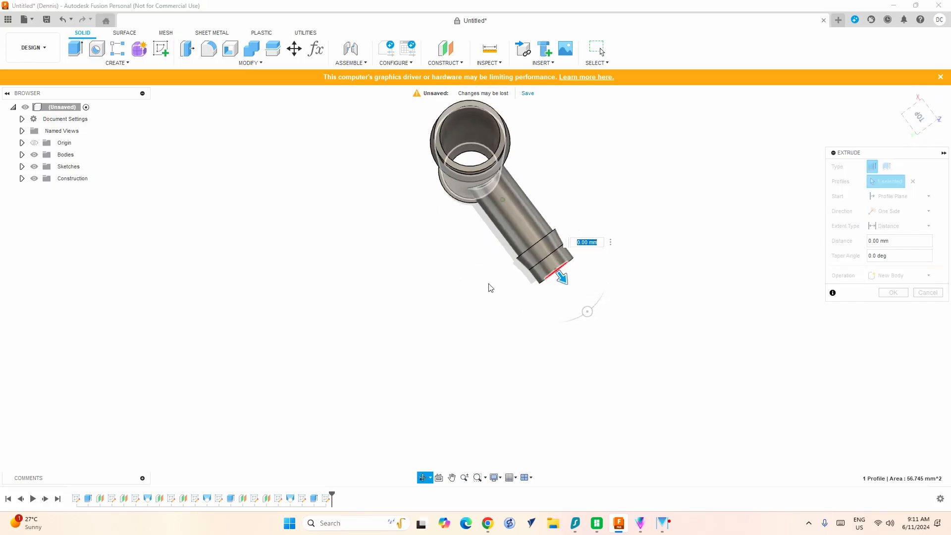
left_click_drag(562, 275, 483, 169)
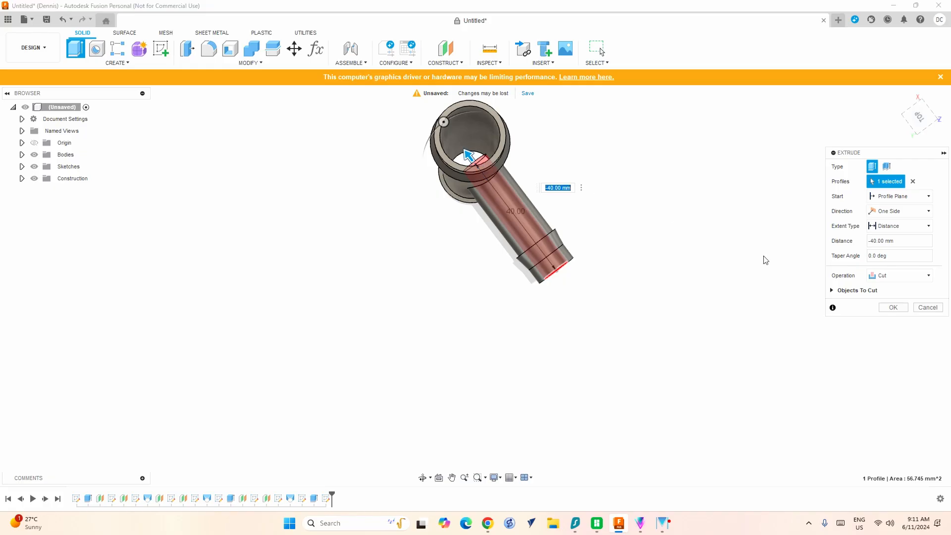
left_click(893, 308)
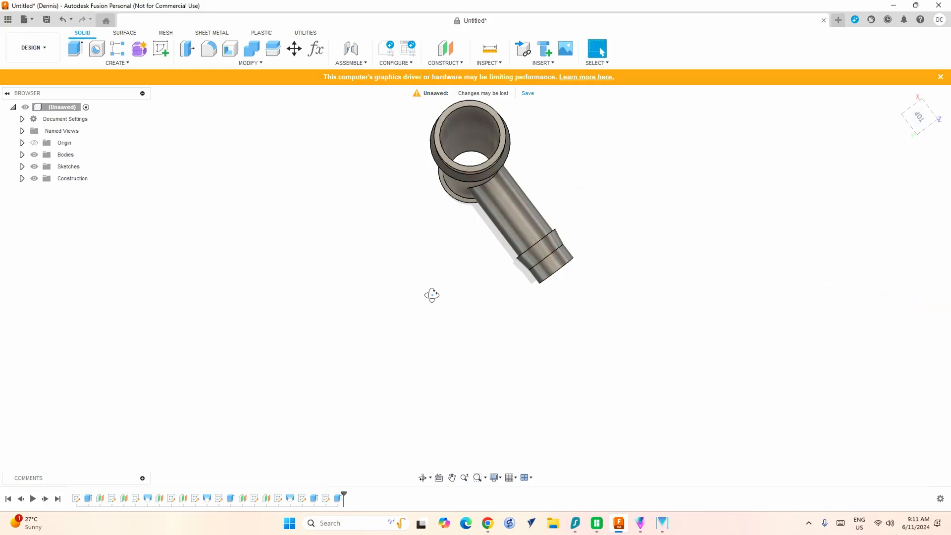
Fillet the outer edge where the side branch meets the main cylinder with a 5 mm radius
middle_click_drag(431, 296, 442, 247, "shift")
middle_click_drag(443, 247, 432, 289)
middle_click_drag(432, 290, 421, 272, "shift")
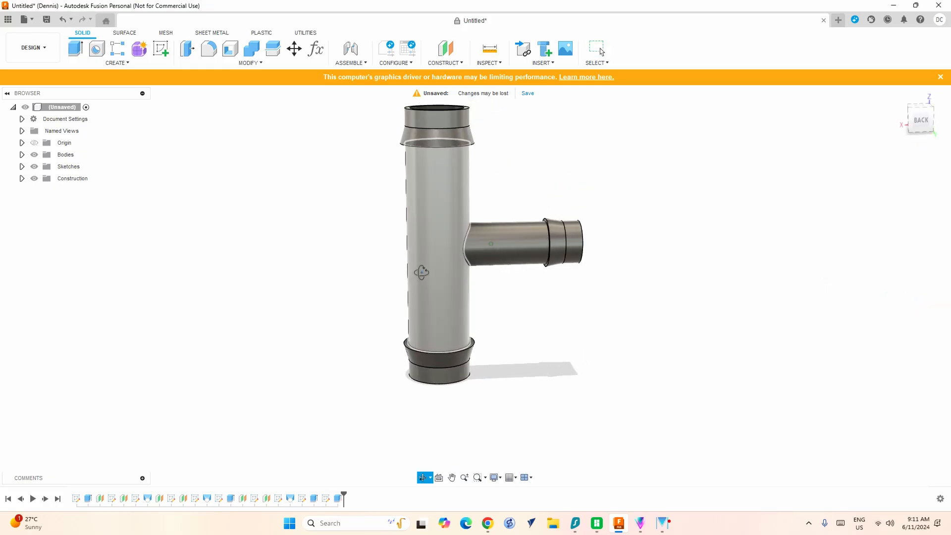
left_click(209, 48)
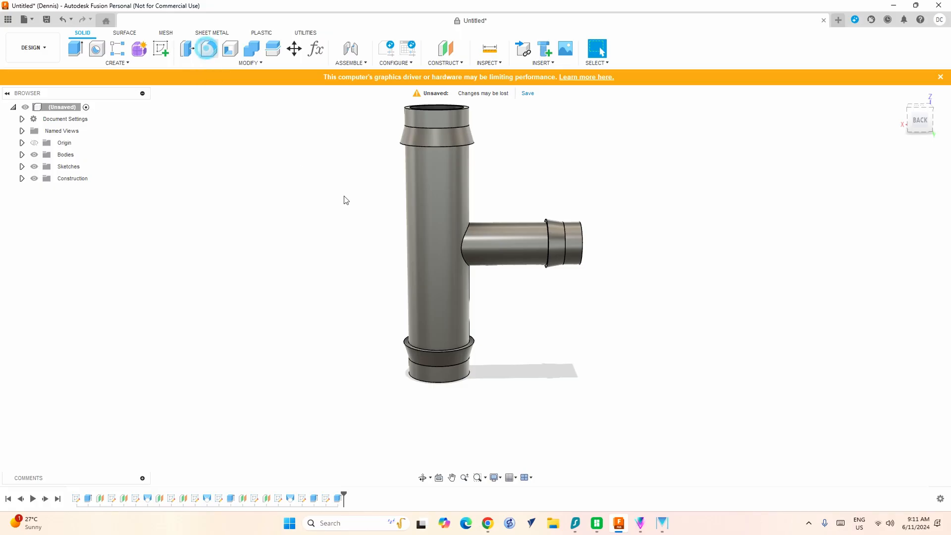
left_click(461, 250)
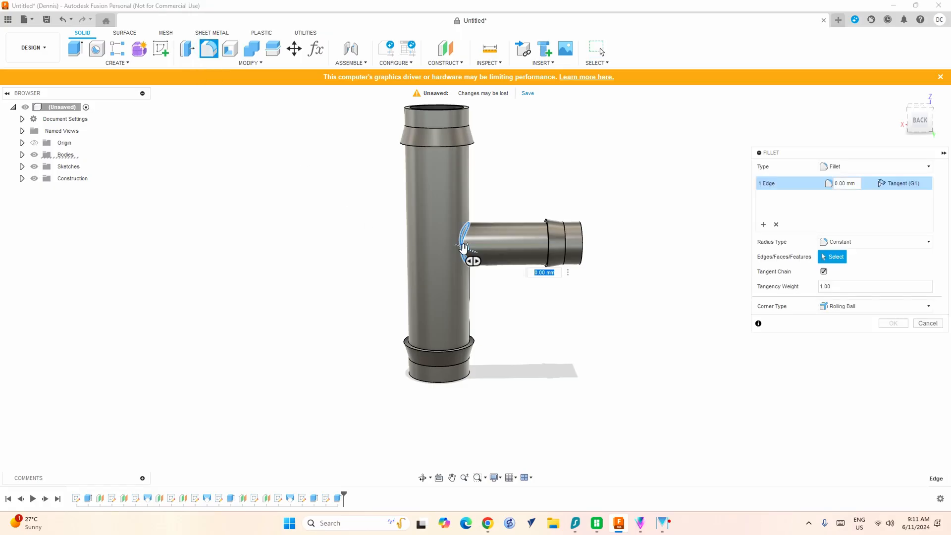
mouse_move(465, 248)
left_mouse_down()
mouse_move(471, 261)
mouse_move(496, 258)
mouse_move(471, 258)
left_mouse_up()
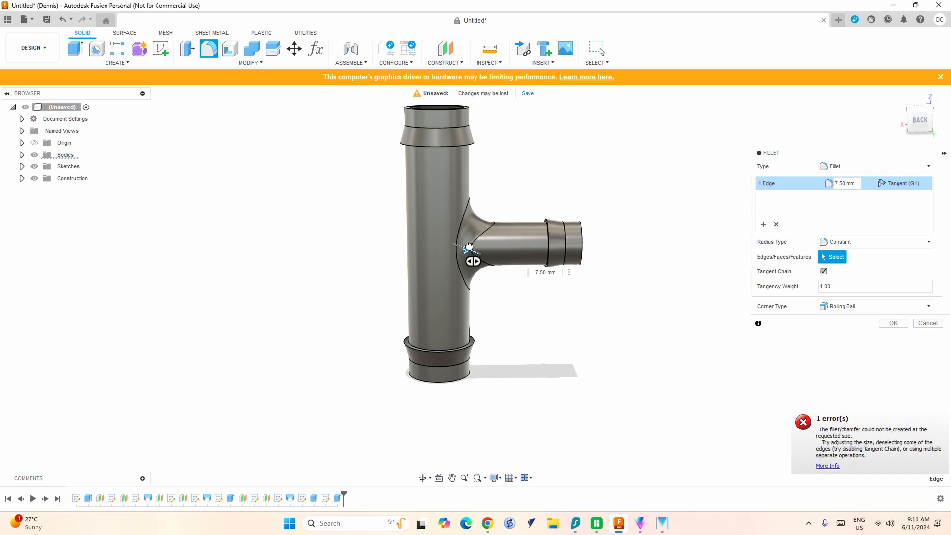
type("5")
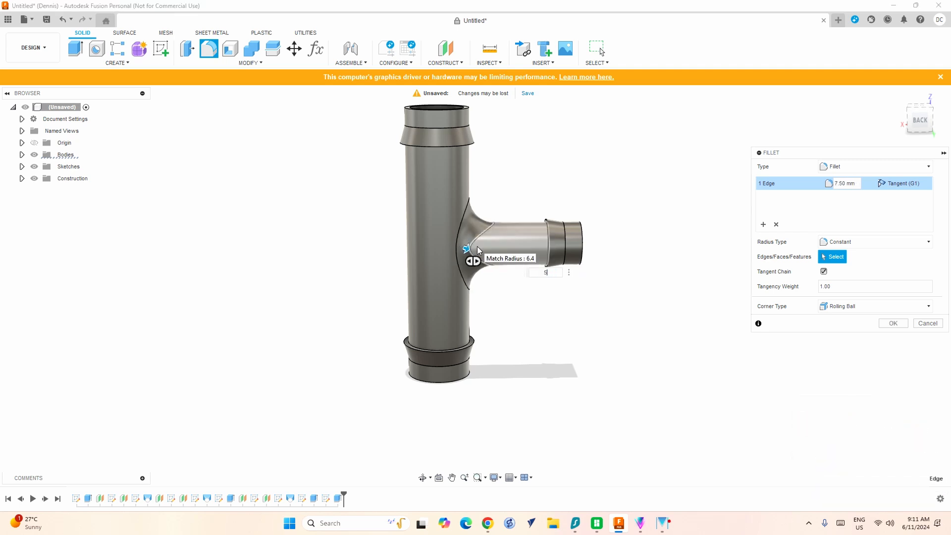
key("Return")
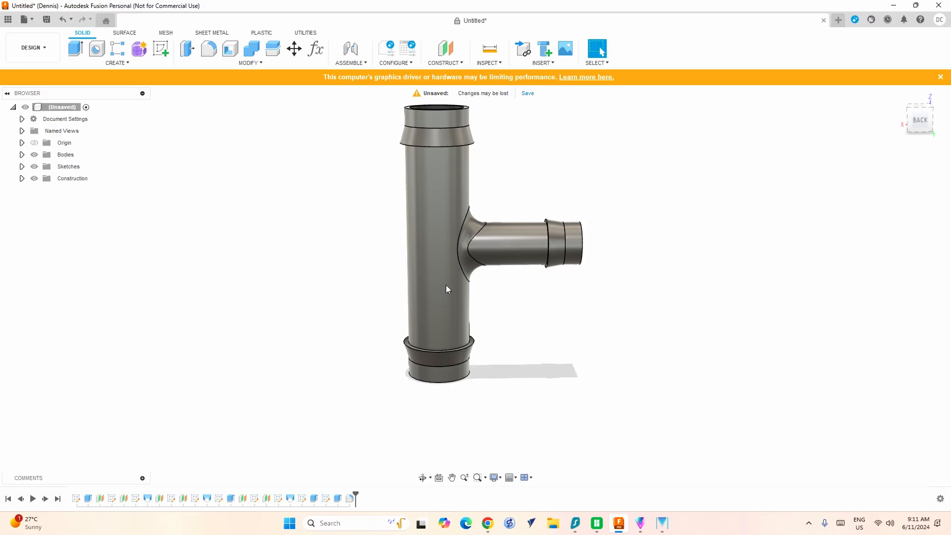
Fillet the inner edge where the branch bore opens into the main bore with a 3 mm radius
middle_click_drag(429, 287, 352, 367, "shift")
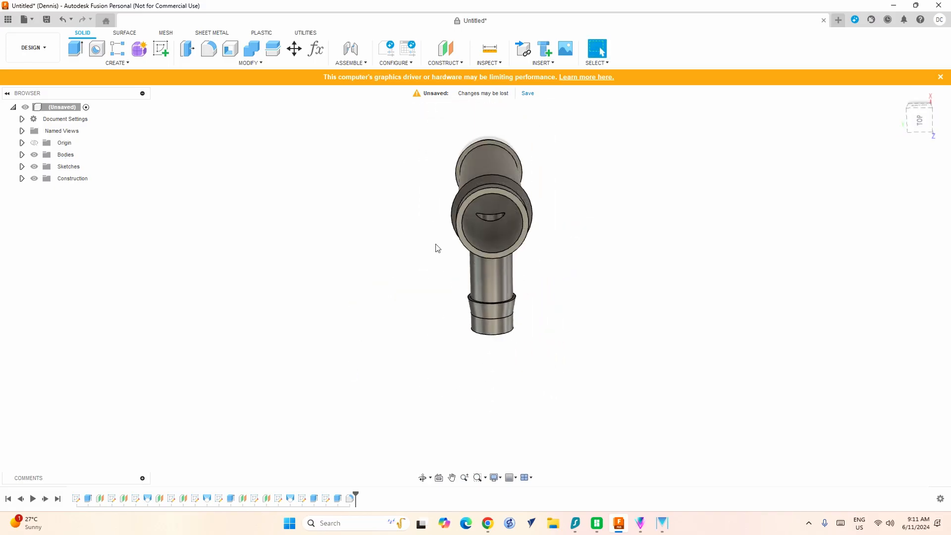
scroll(533, 215, "up", 2)
scroll(510, 216, "up", 3)
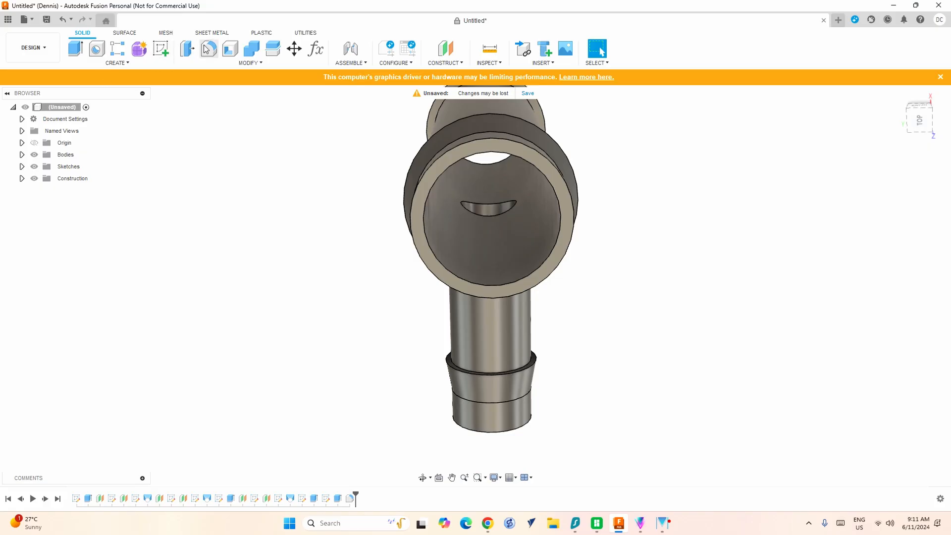
left_click(209, 48)
left_click(474, 203)
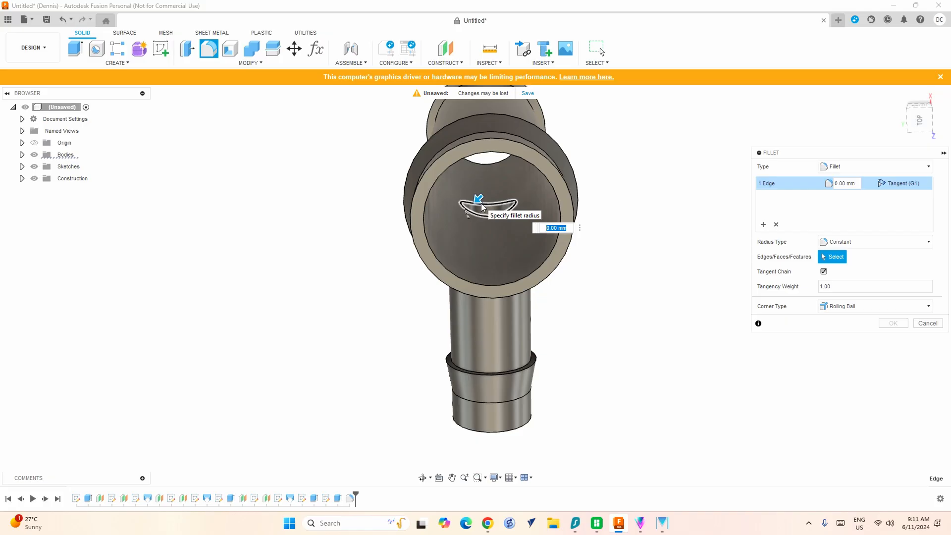
type("3")
key("Return")
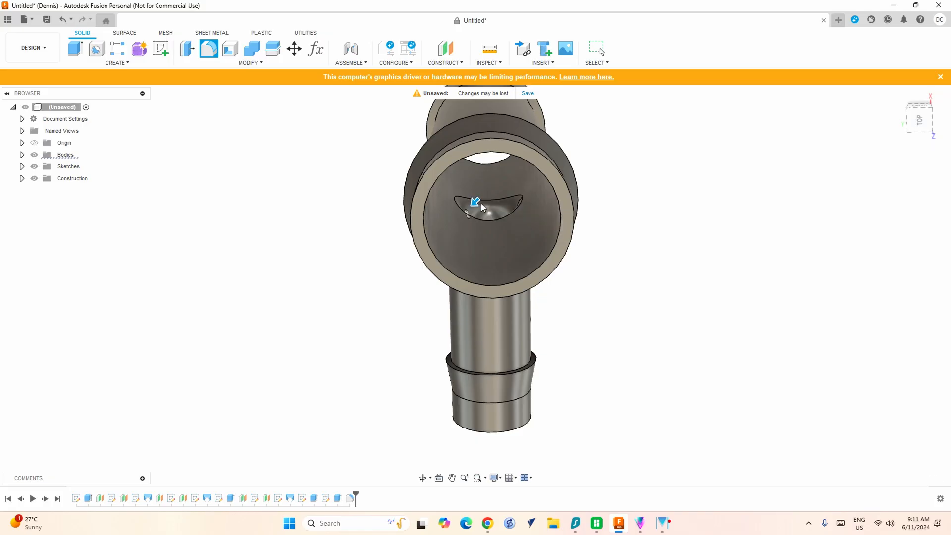
Save the design under the name 13mm-20mm T reducer
scroll(429, 253, "down", 2)
middle_click_drag(429, 254, 456, 203, "shift")
scroll(231, 145, "down", 1)
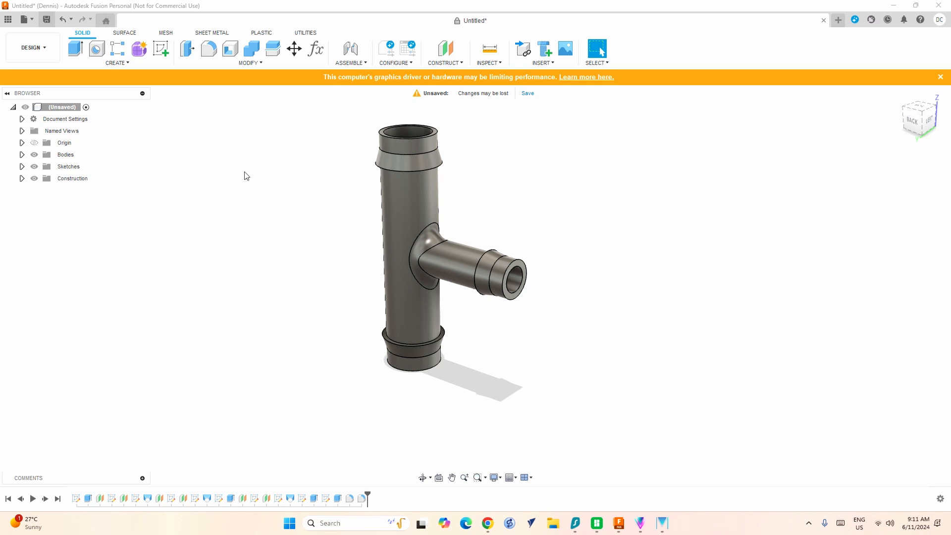
key("ctrl+s")
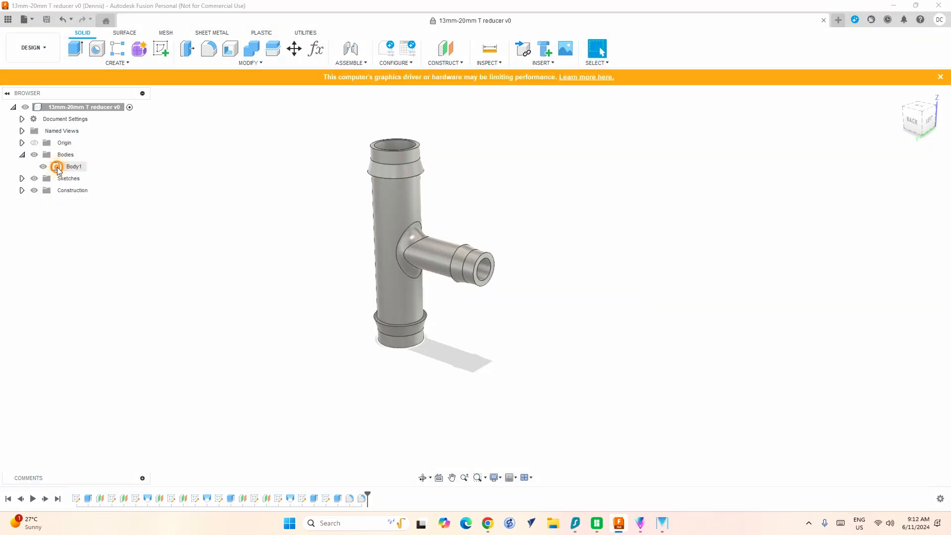
Export Body1 as a binary STL mesh in millimetres named 13mm029mm reducer, and browse for a save folder on the computer
right_click(59, 167)
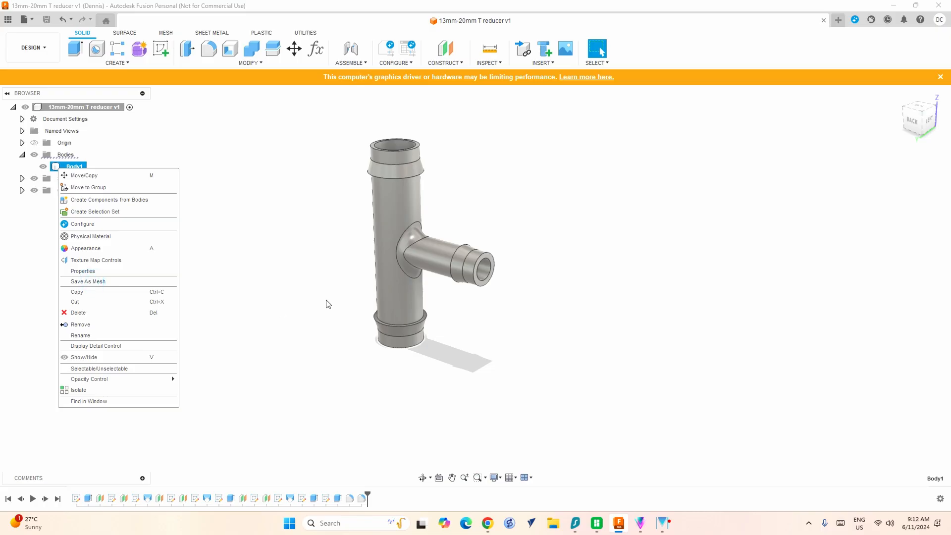
left_click(97, 281)
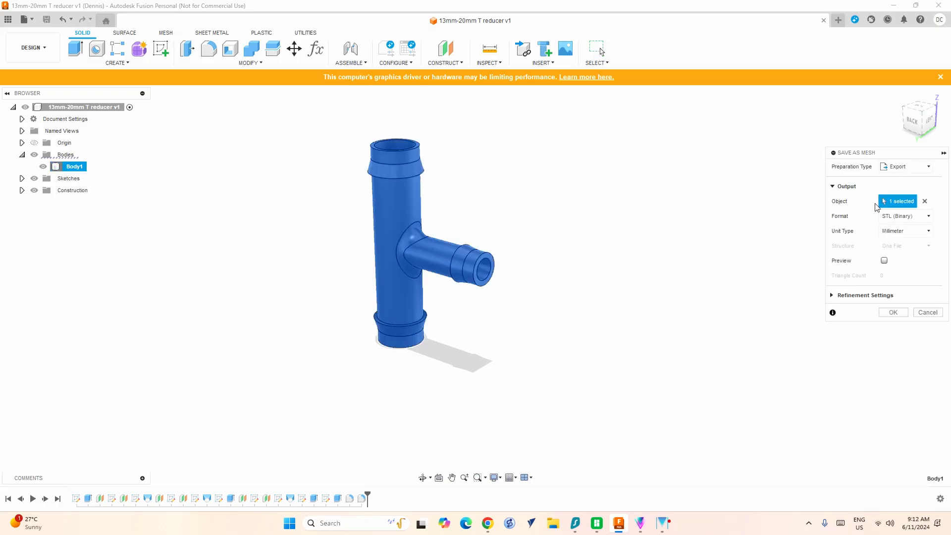
left_click(894, 312)
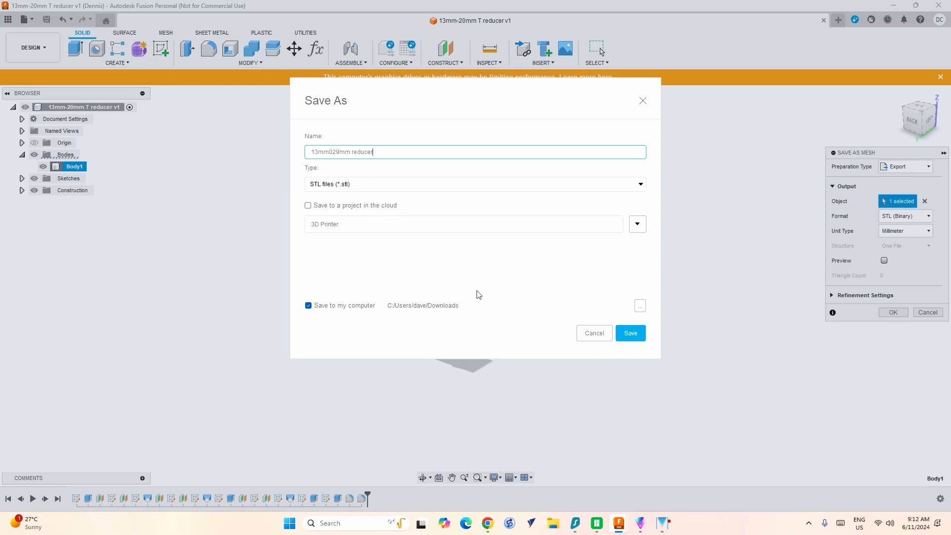
left_click(640, 306)
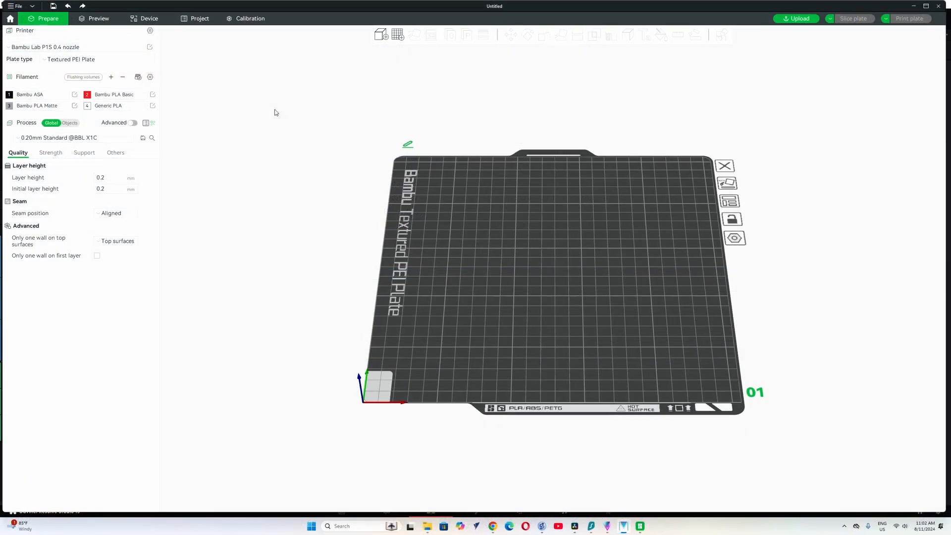
In Bambu Studio, import 19mm to 13mm T.stl from the 3D Printer folder on the Disk1 network drive
left_click(381, 36)
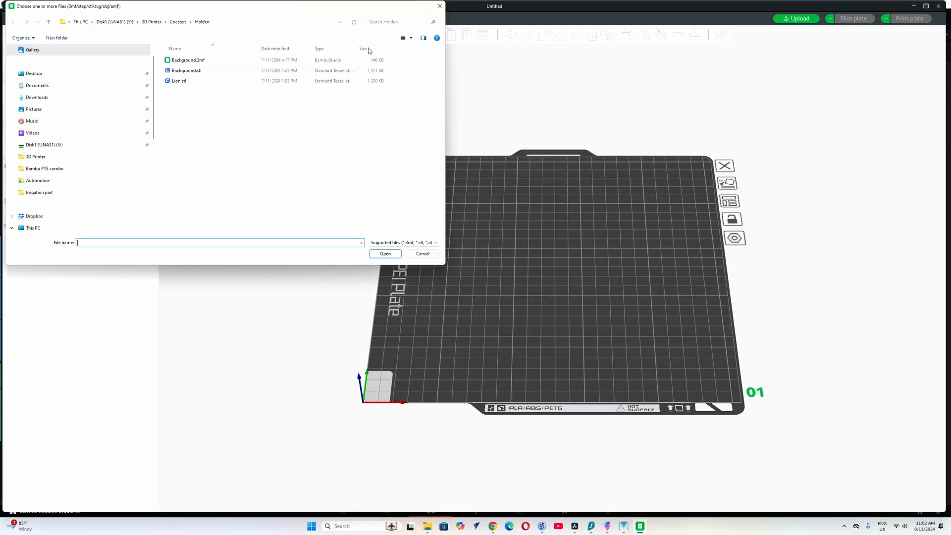
left_click(42, 145)
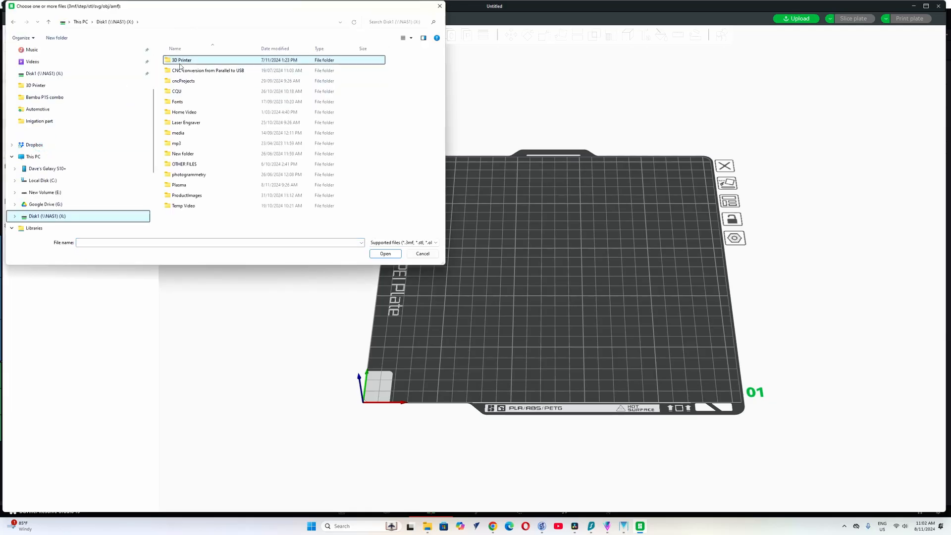
left_click(181, 61)
double_click(181, 61)
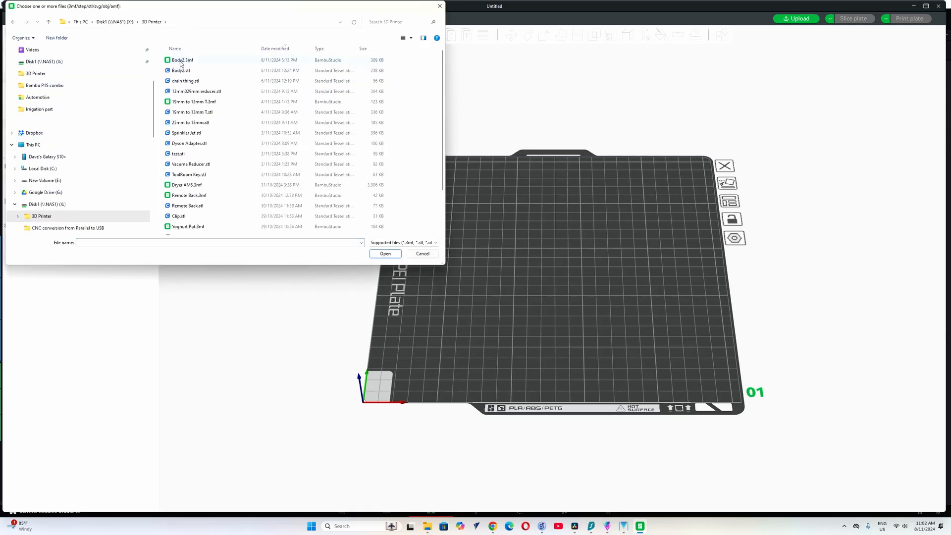
left_click(189, 112)
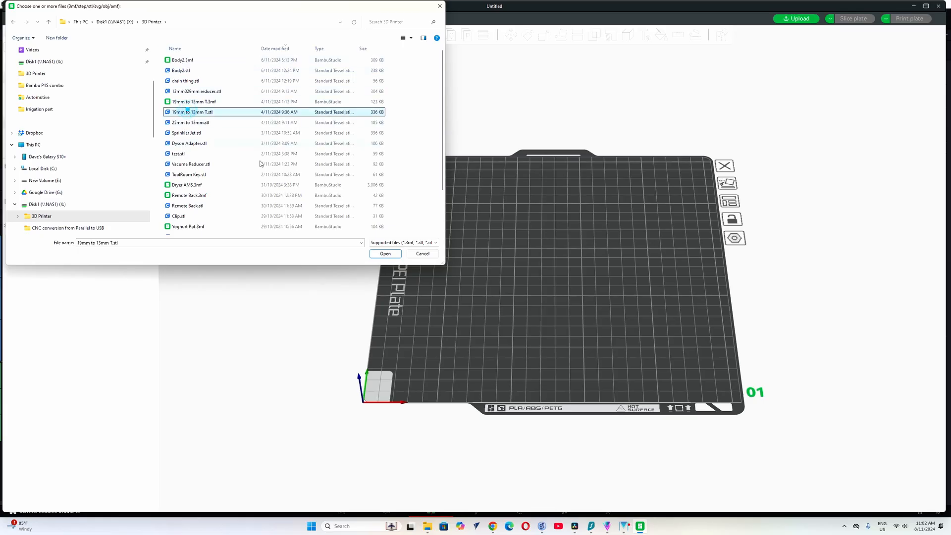
left_click(378, 254)
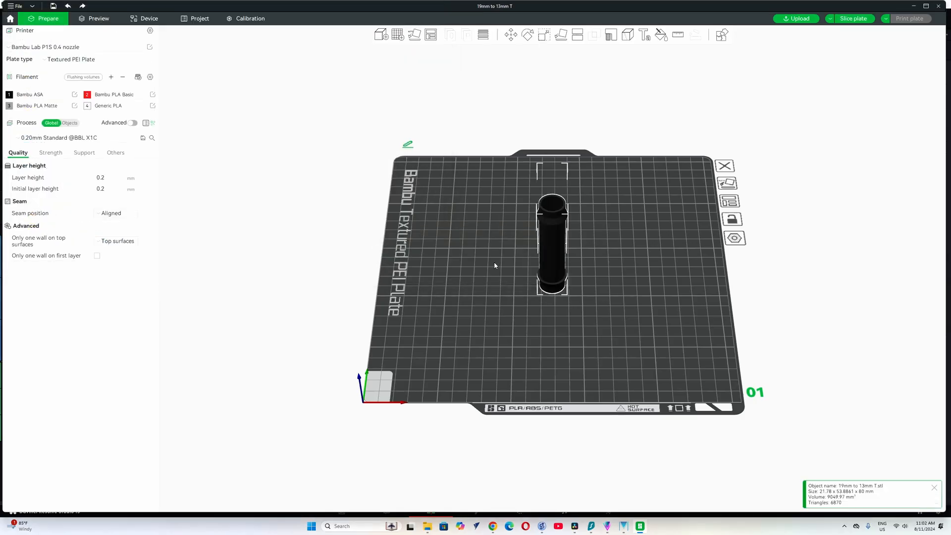
Shift the imported T fitting slightly toward the back of the build plate
left_click_drag(544, 267, 545, 262)
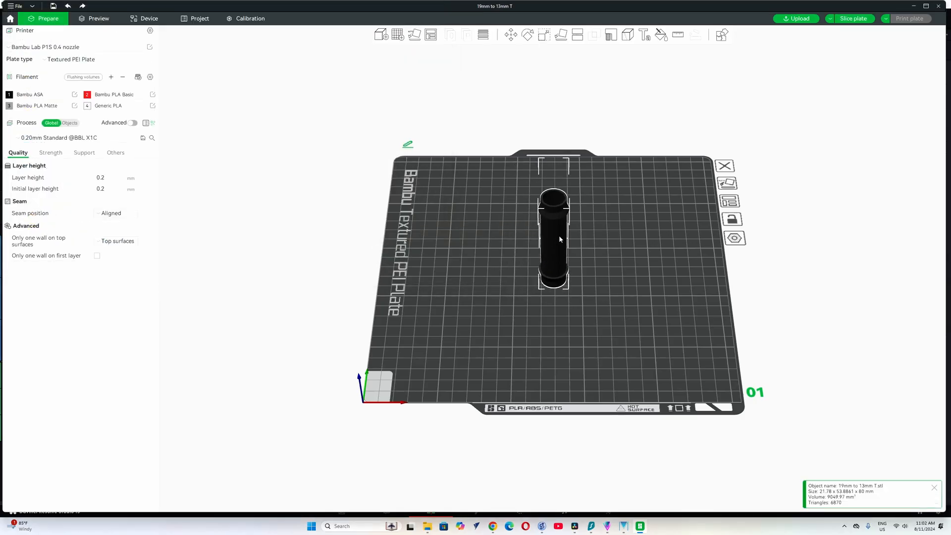
right_click_drag(583, 275, 568, 271)
left_click(565, 308)
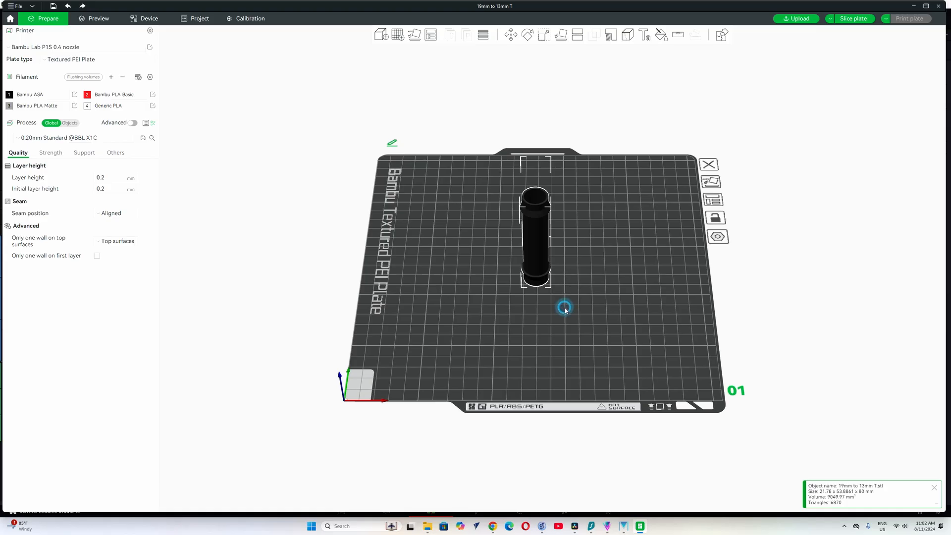
left_click_drag(574, 283, 531, 281)
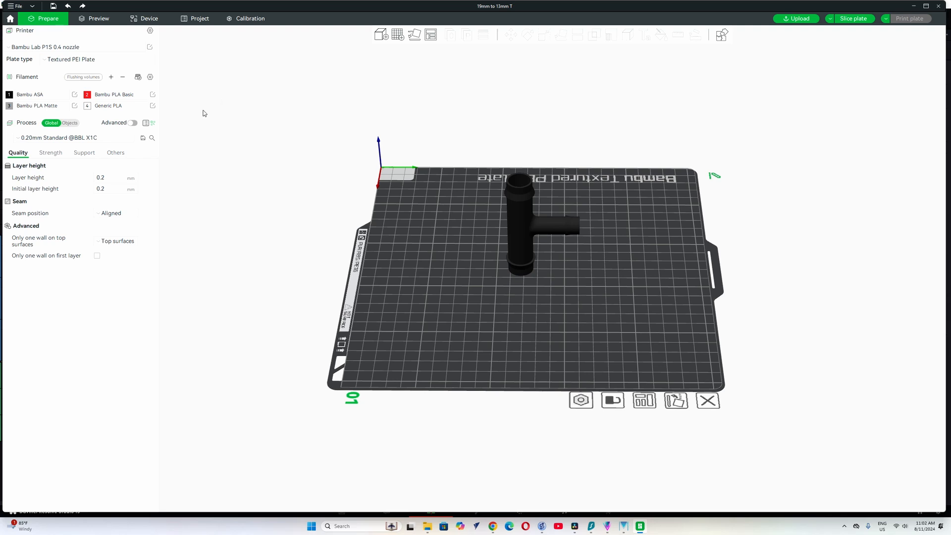
Enable support for the T fitting and review its settings in the object and part settings table
left_click(503, 192)
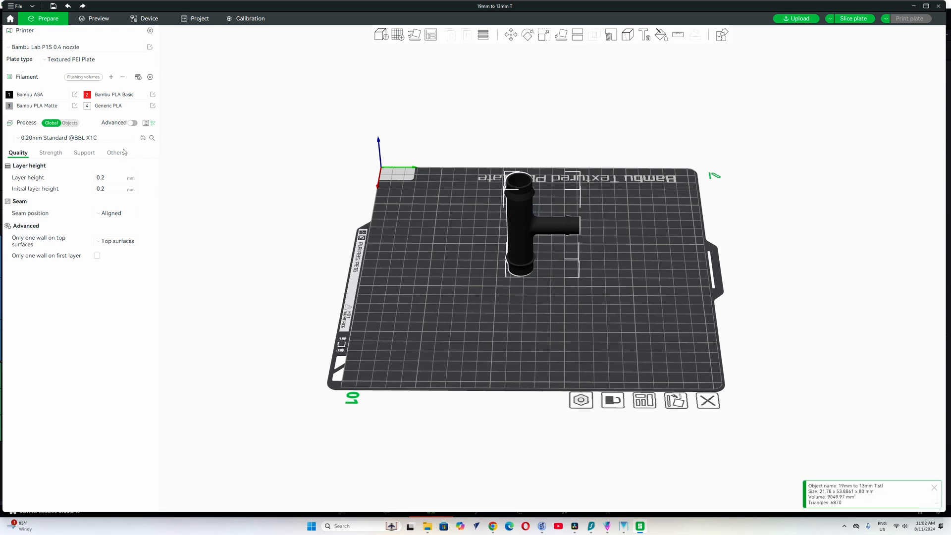
left_click(82, 153)
left_click(97, 178)
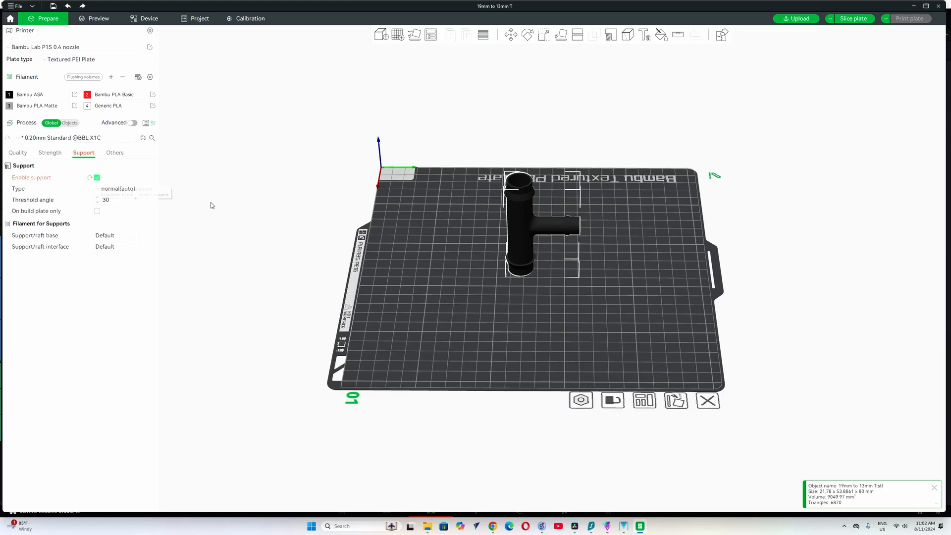
left_click_drag(228, 190, 225, 190)
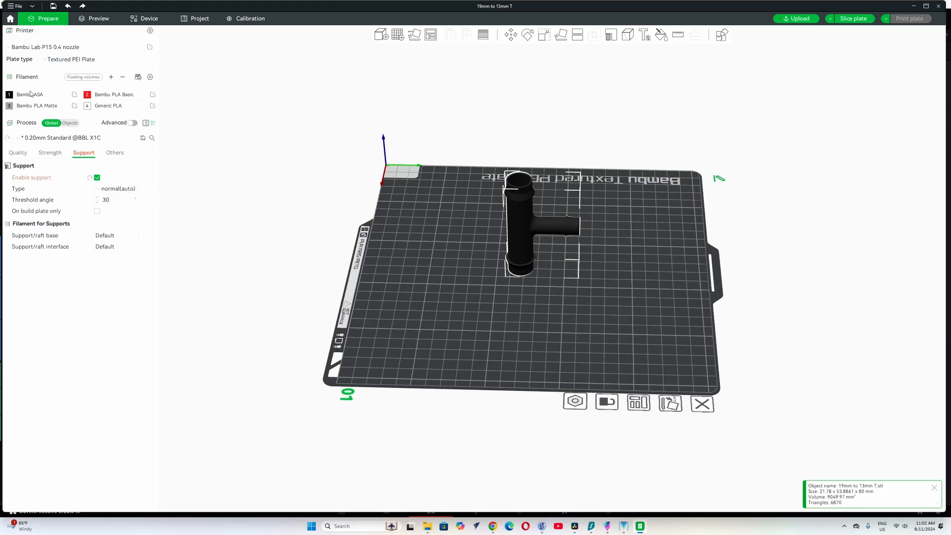
left_click(146, 124)
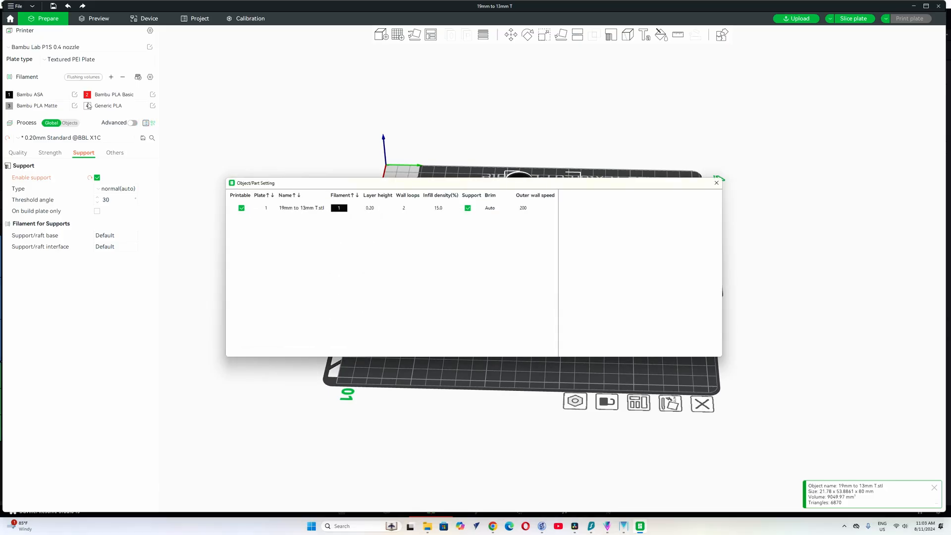
left_click(716, 184)
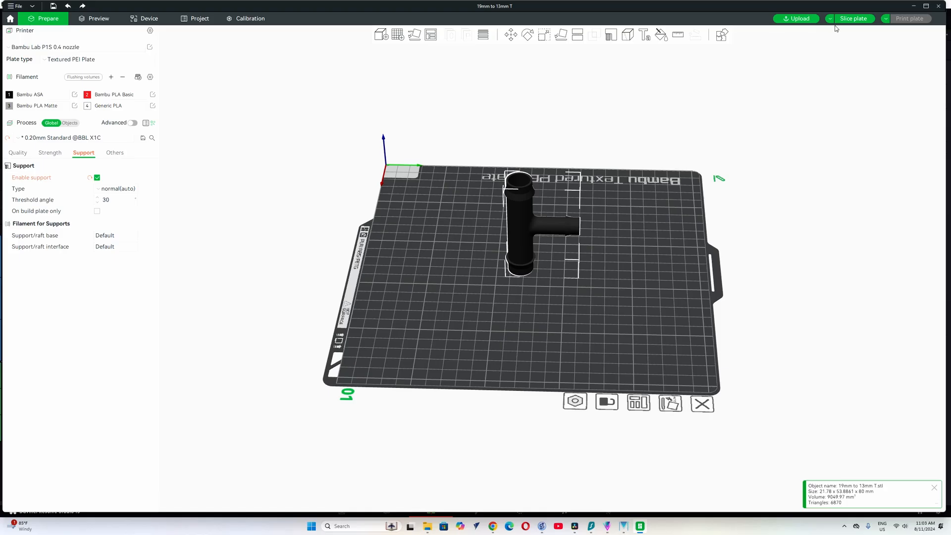
Slice the plate and inspect the supports around the T fitting in the sliced preview
left_click(849, 19)
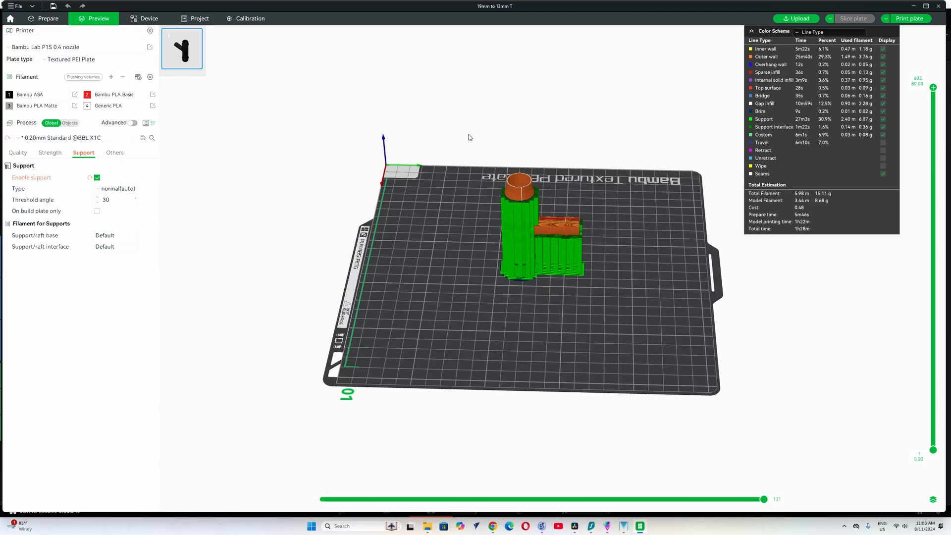
left_click_drag(609, 295, 614, 293)
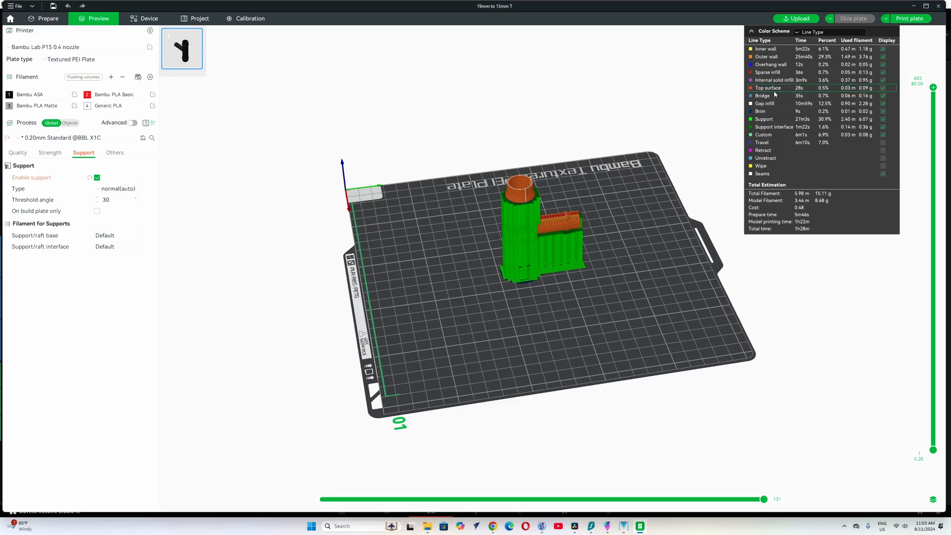
left_click(910, 19)
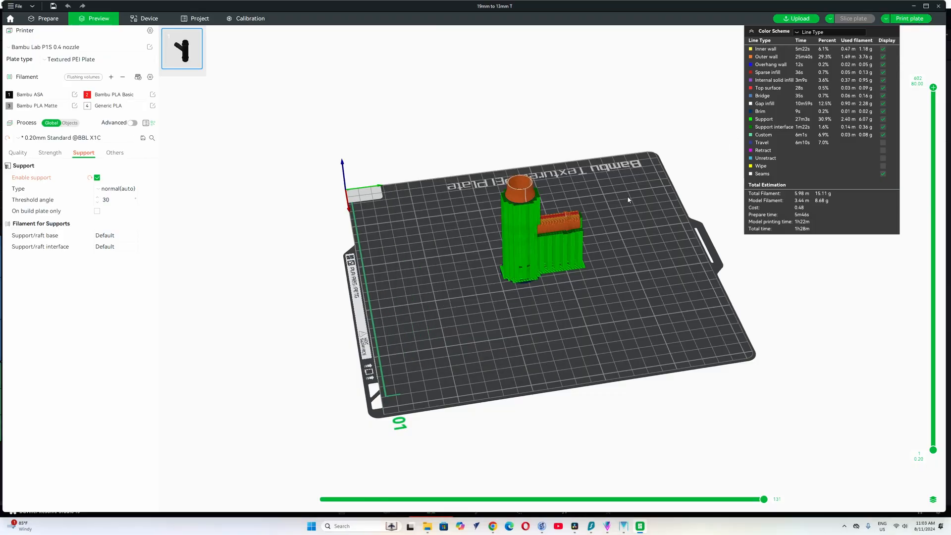